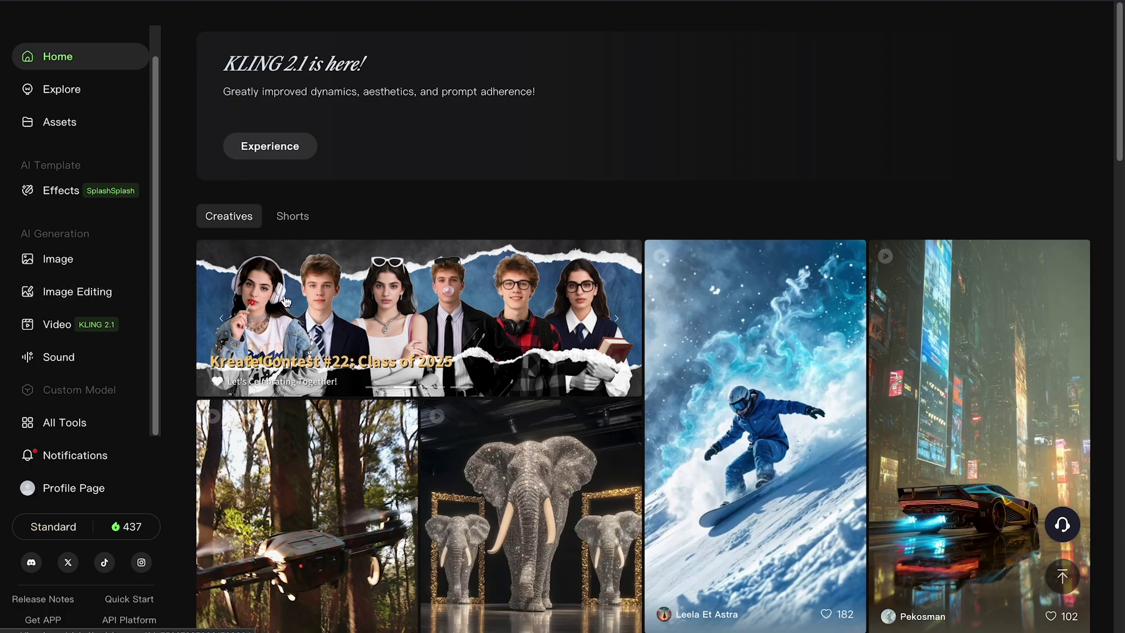
# - Paste the Captain America labrador-puppy New York rooftop prompt into the Text to Image box
pyautogui.click(53, 261)
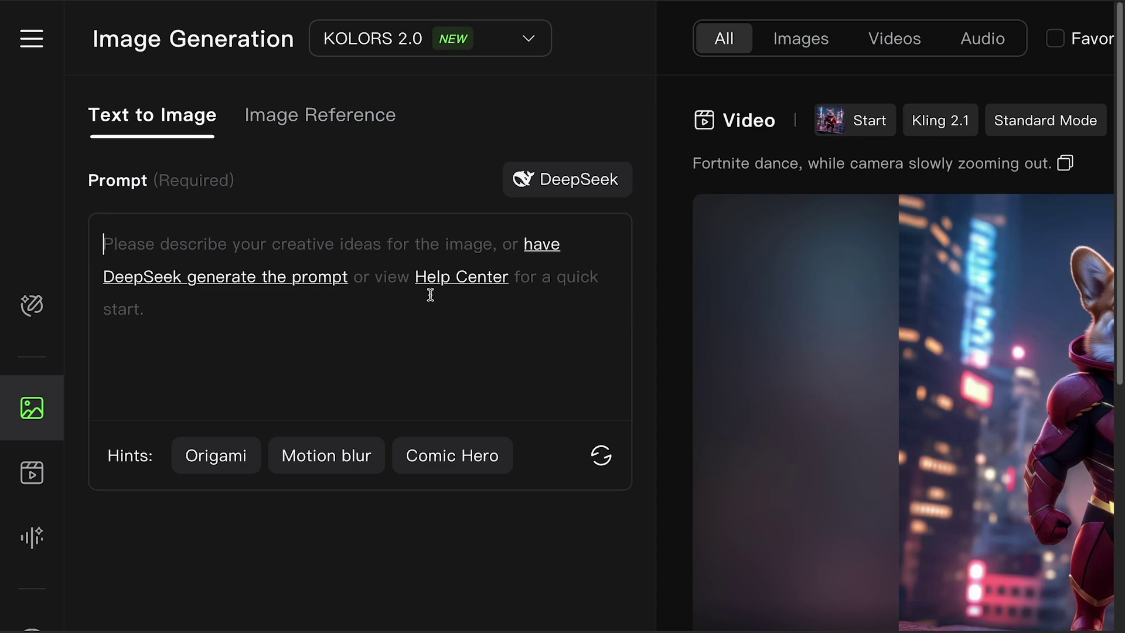
pyautogui.write('A realistic Captain America in his iconic suit, but his head is a labrador puppy, standing on a New York City rooftop in the evening.')
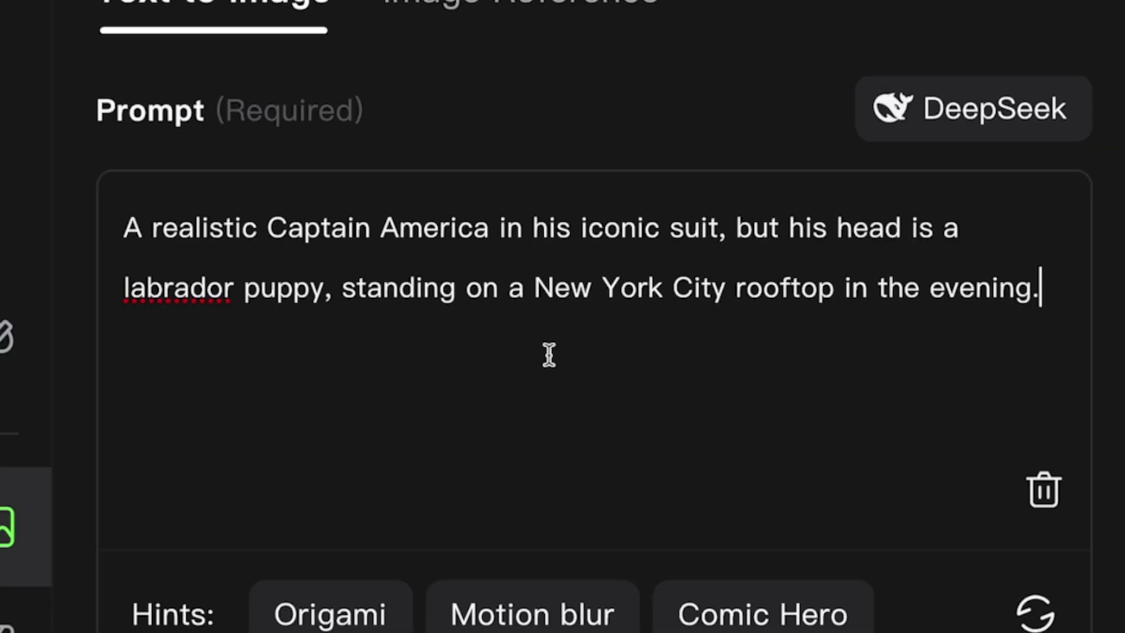
pyautogui.moveTo(267, 228); pyautogui.dragTo(489, 228)
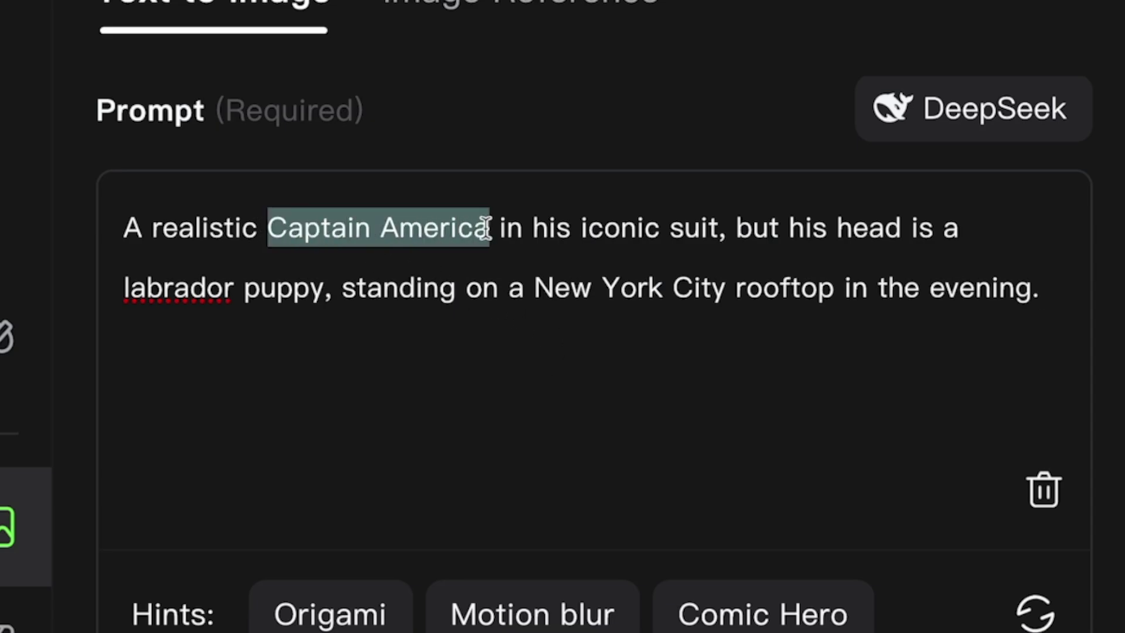
pyautogui.moveTo(535, 287); pyautogui.dragTo(844, 301)
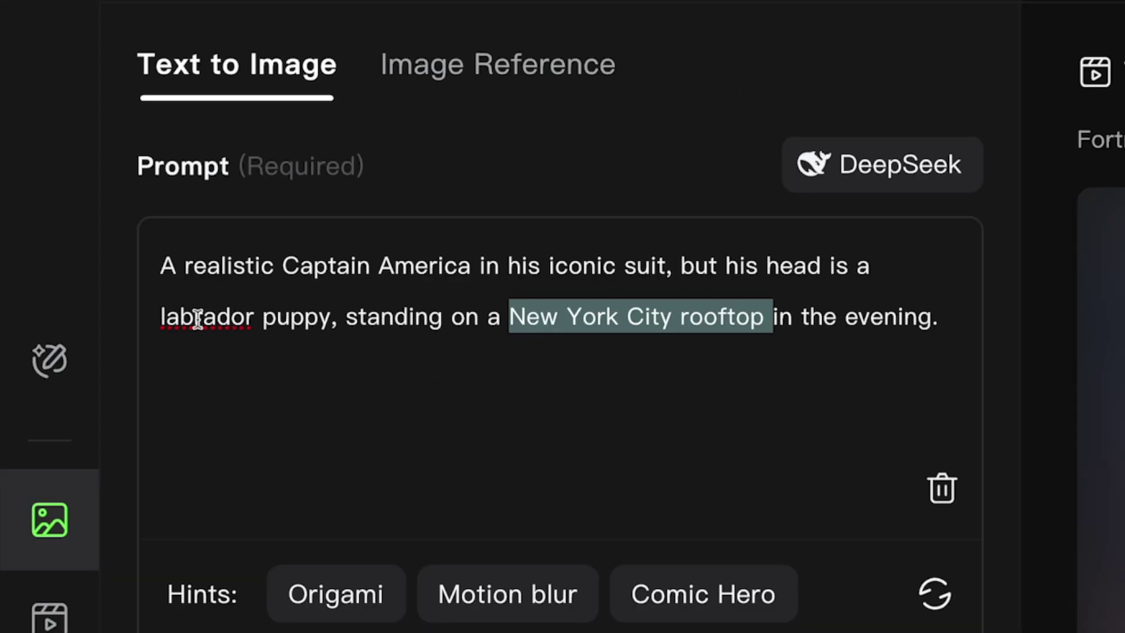
pyautogui.moveTo(180, 316); pyautogui.dragTo(337, 316)
pyautogui.click(905, 339)
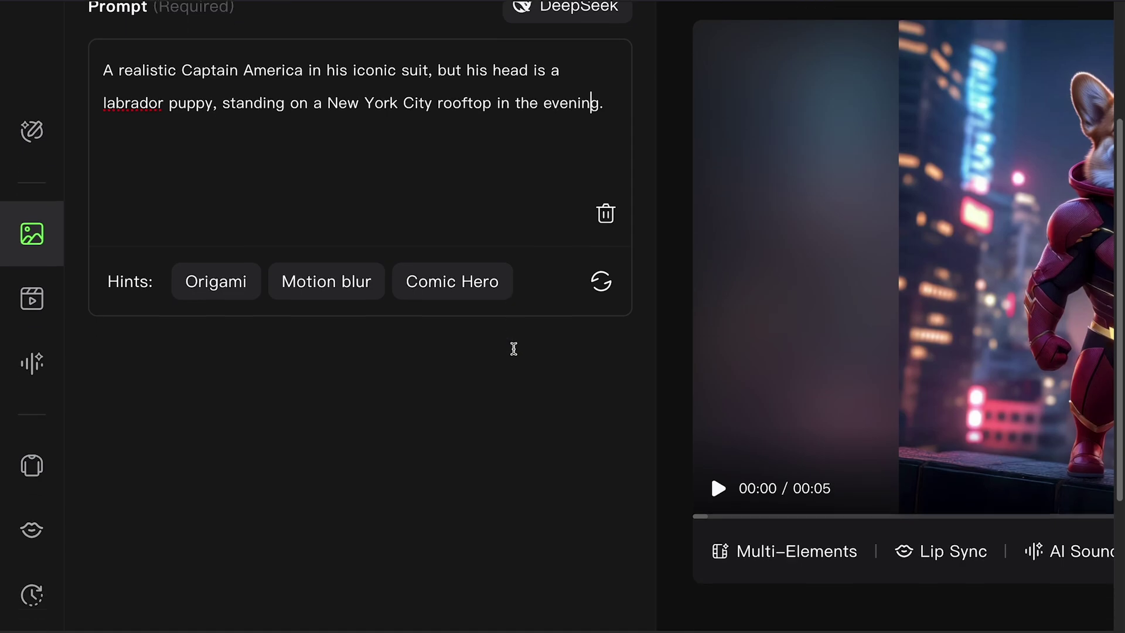
# - Confirm a 1:1 aspect ratio, 1 output and High-Res quality for the Captain America puppy image
pyautogui.scroll(-3, 514, 348)
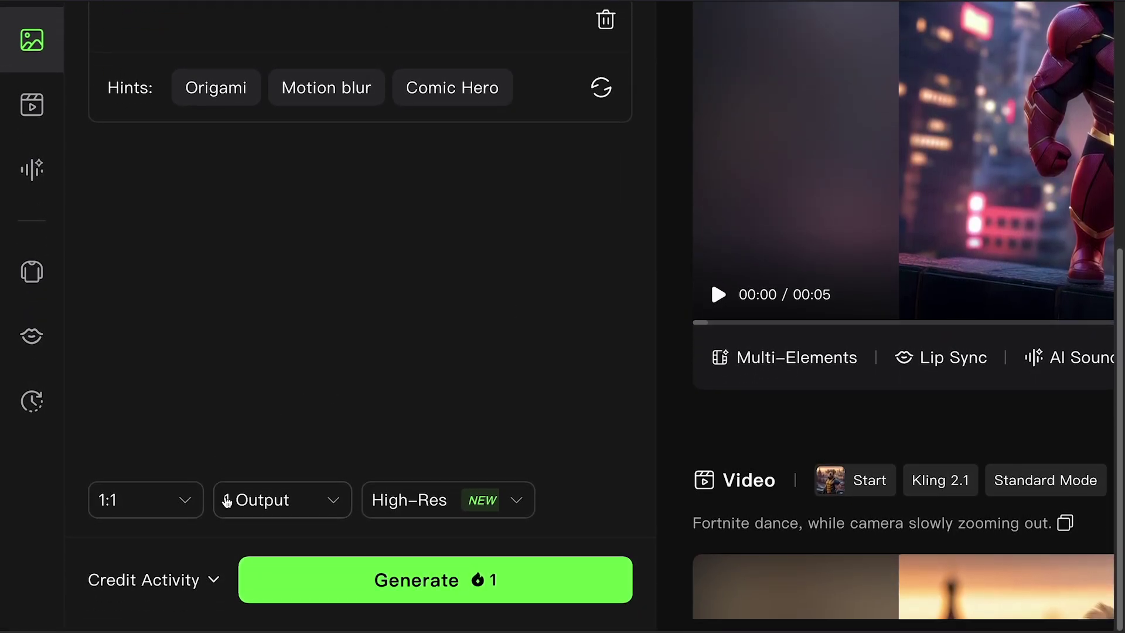
pyautogui.click(128, 502)
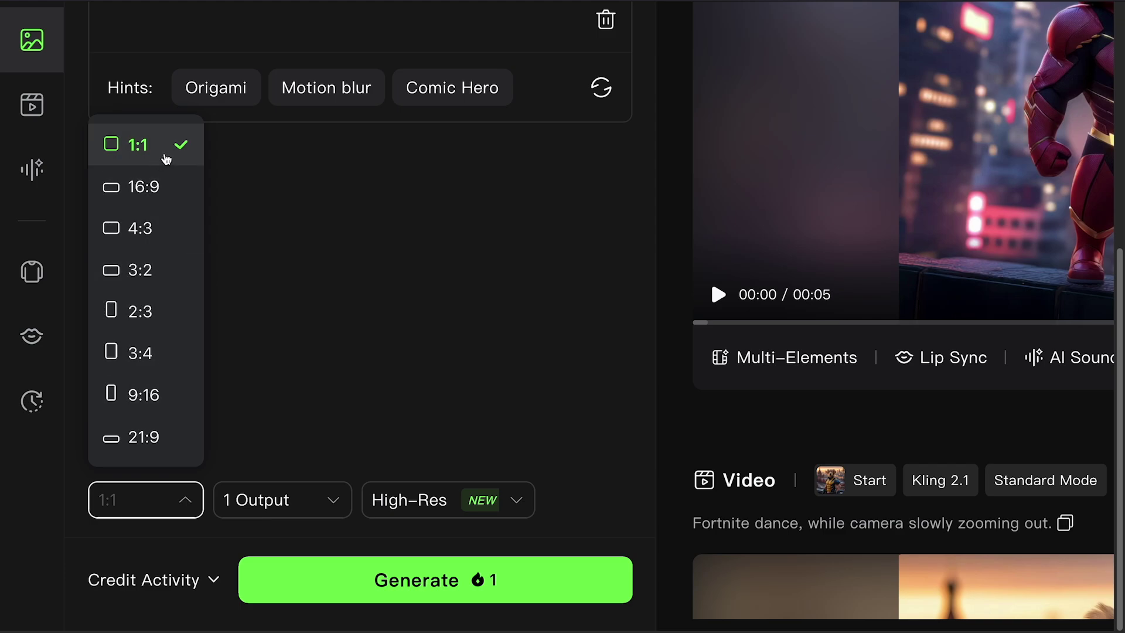
pyautogui.click(372, 408)
pyautogui.click(315, 504)
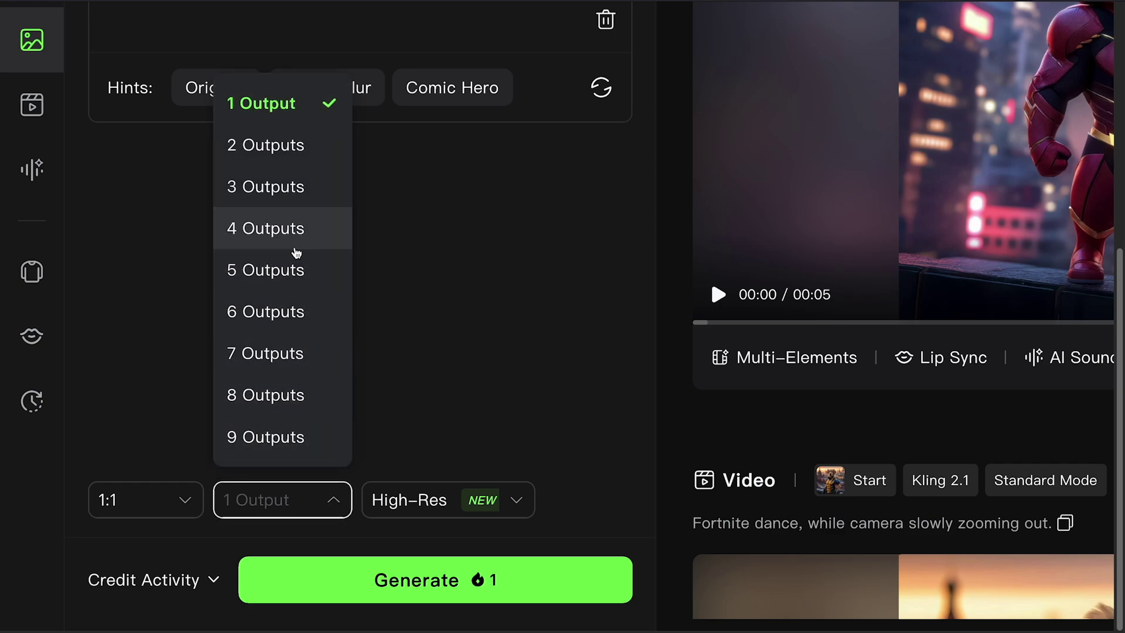
pyautogui.click(433, 501)
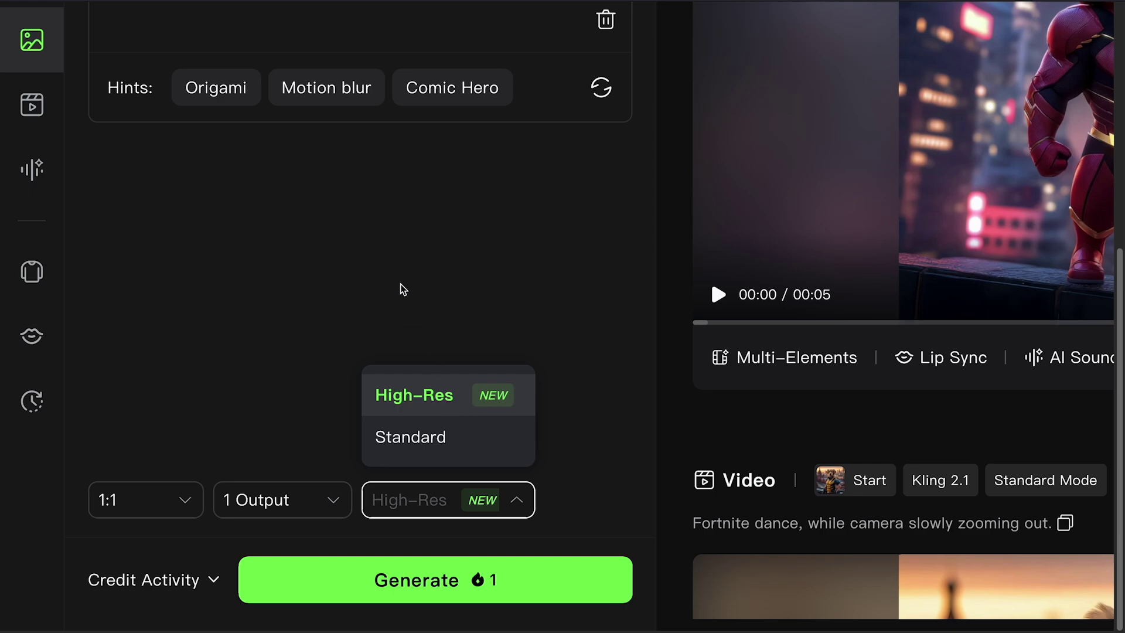
pyautogui.click(446, 360)
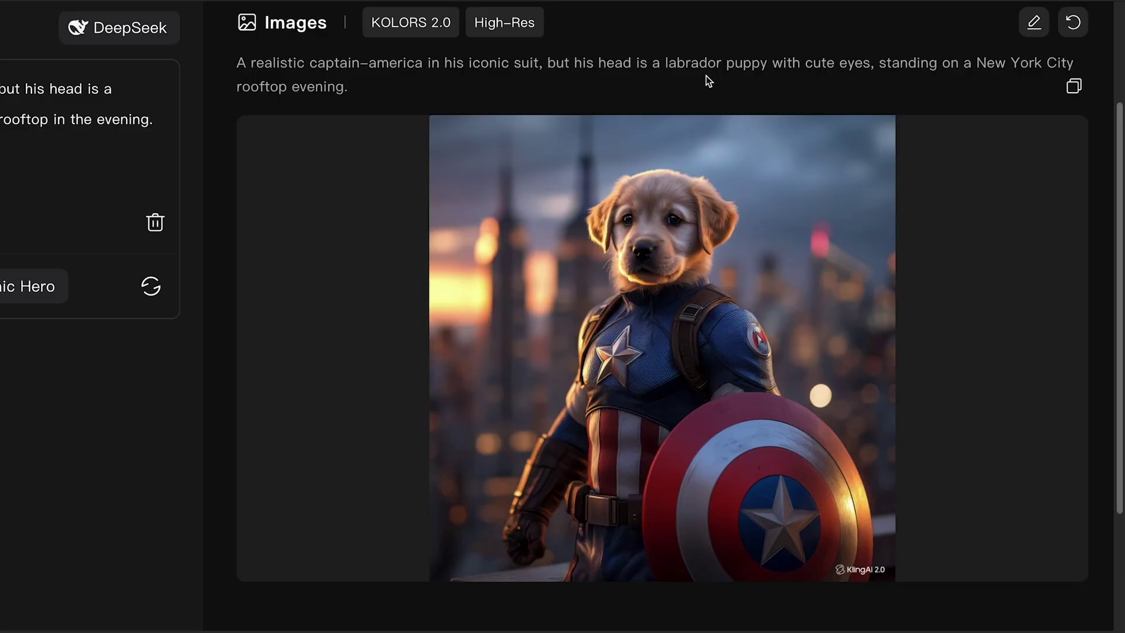
pyautogui.moveTo(656, 150)
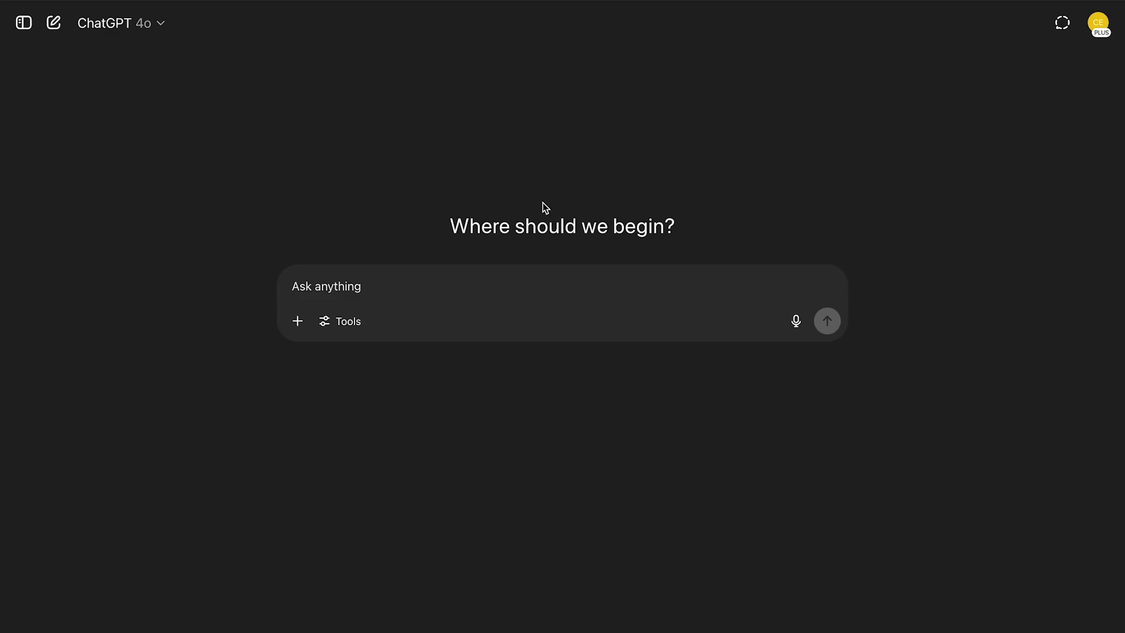
# - Ask ChatGPT for five similar prompts, including the original Captain America labrador prompt
pyautogui.write("here's a prompt I used in Kling AI. Could you give me 5 similar prompts, but combine different superheroes, dog breeds, and locations.")
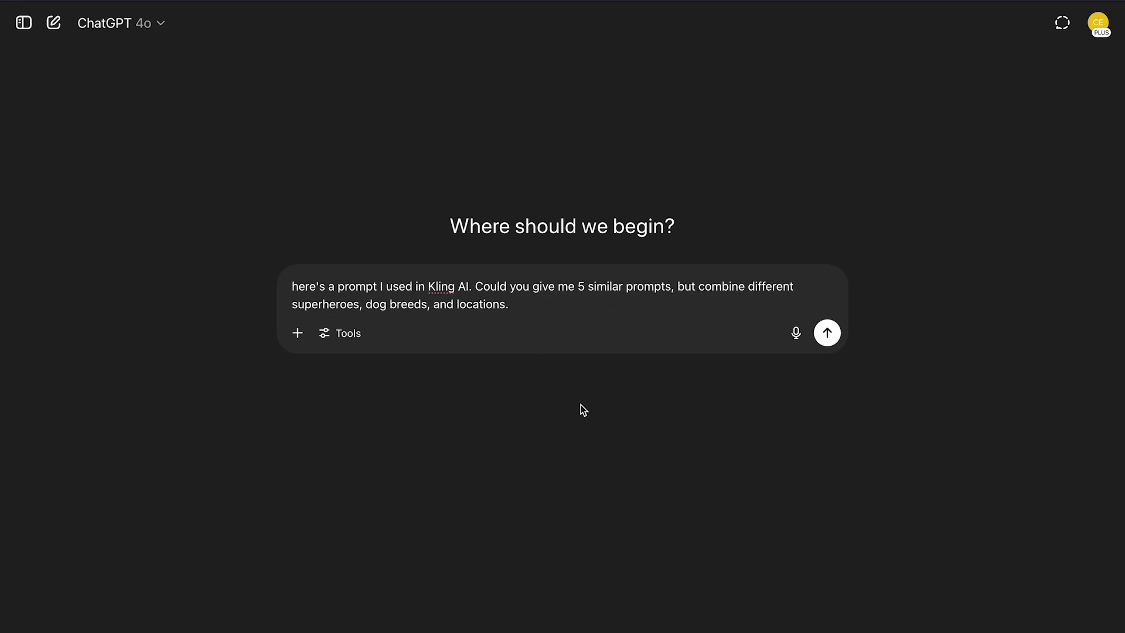
pyautogui.press('BackSpace')
pyautogui.write('"A realistic Captain America in his iconic suit, but his head is a labrador puppy, standing on a New York City rooftop in the evening."')
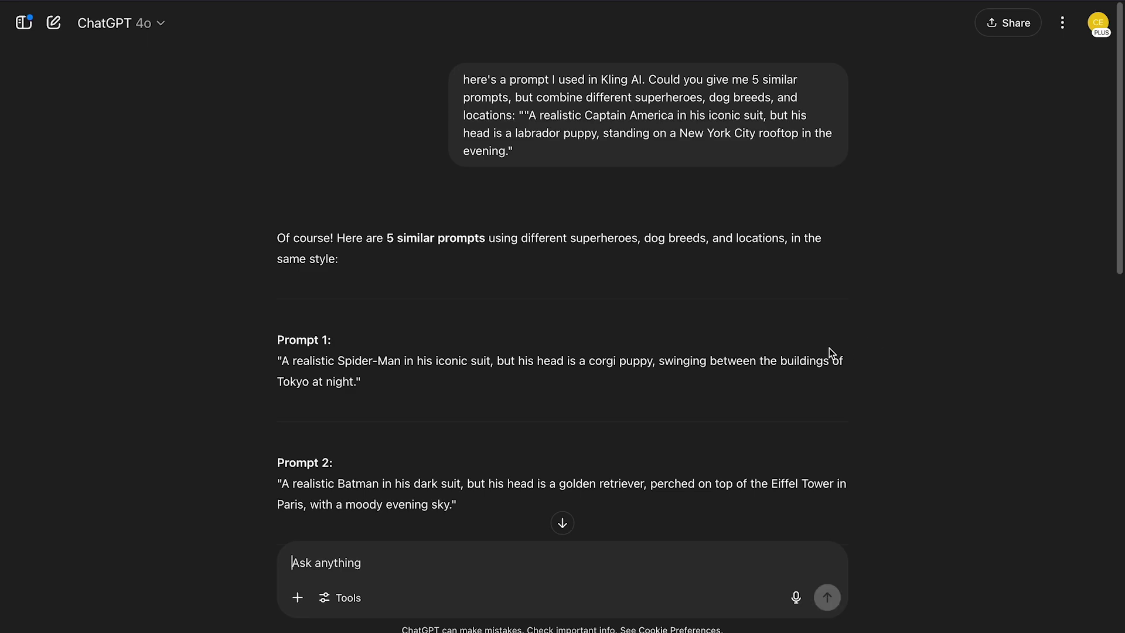
# - Select the Batman golden retriever prompt in ChatGPT's reply for copying
pyautogui.scroll(-3, 828, 348)
pyautogui.scroll(-1, 829, 348)
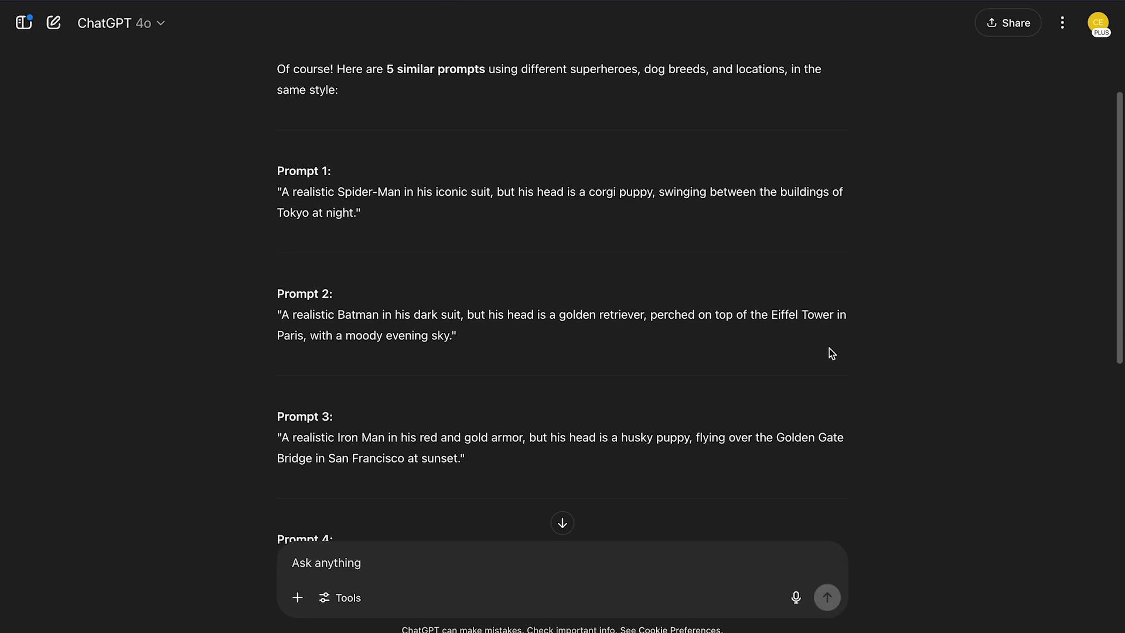
pyautogui.scroll(-2, 828, 348)
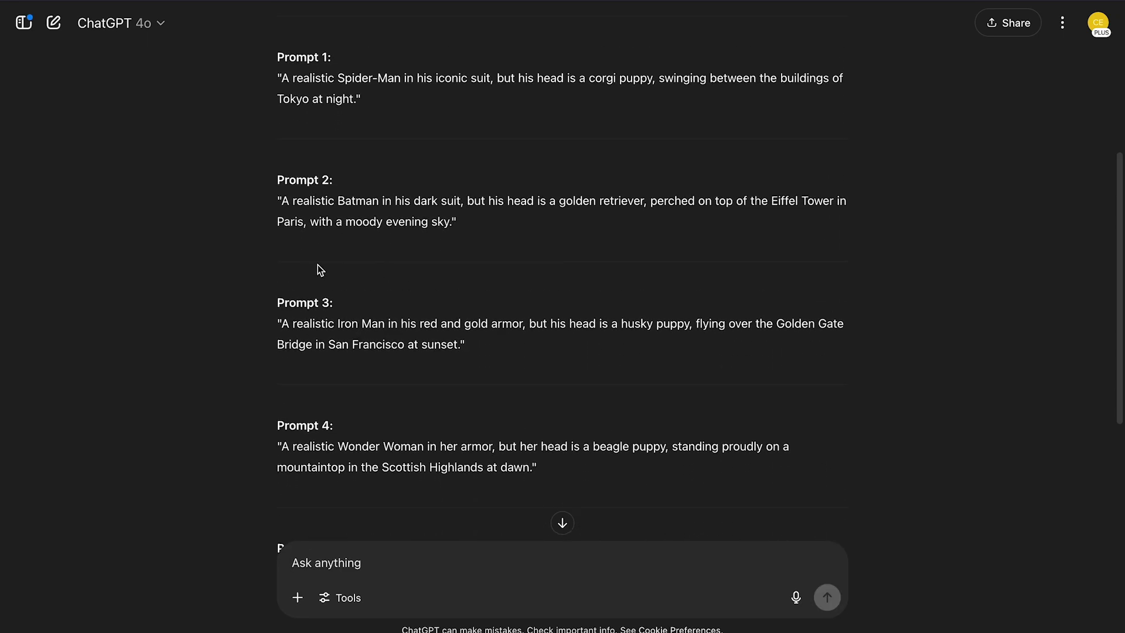
pyautogui.moveTo(281, 208); pyautogui.dragTo(452, 224)
pyautogui.rightClick(452, 225)
# - Paste the Batman golden retriever prompt into Kling and keep the 1:1 aspect ratio
pyautogui.click(467, 234)
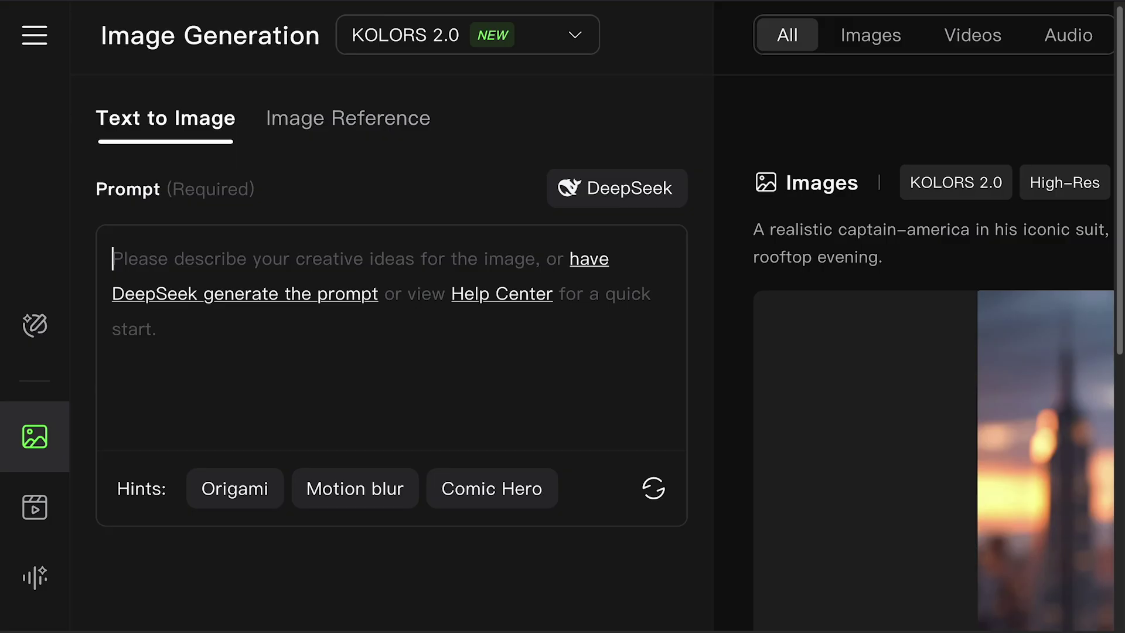
pyautogui.hotkey('ctrl', 'v')
pyautogui.scroll(-5, 197, 481)
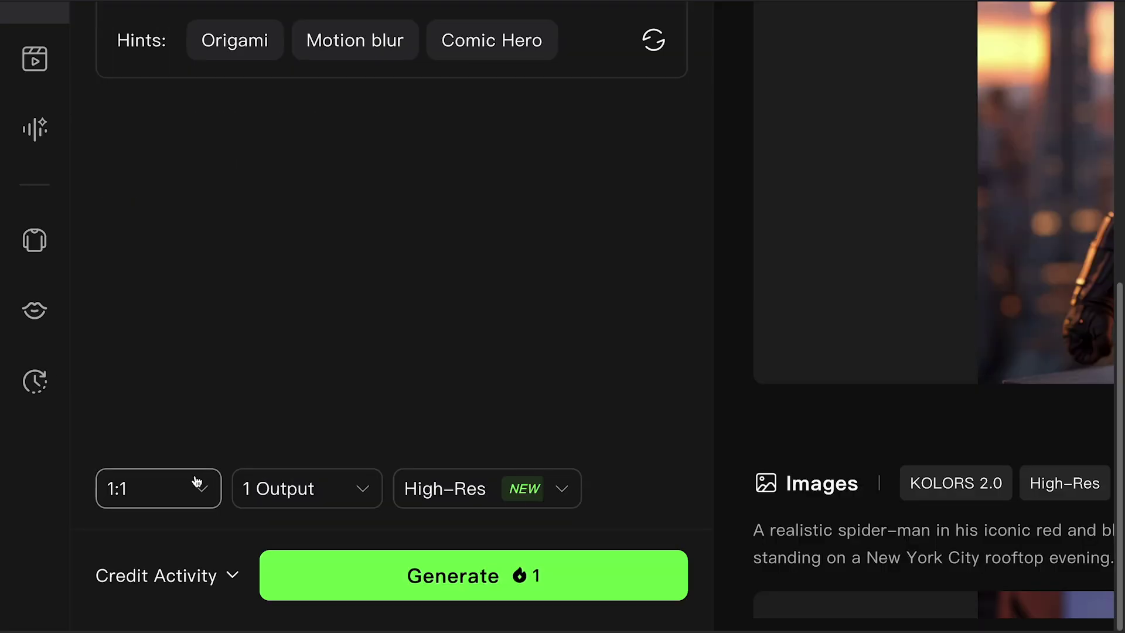
pyautogui.click(197, 482)
pyautogui.click(197, 482)
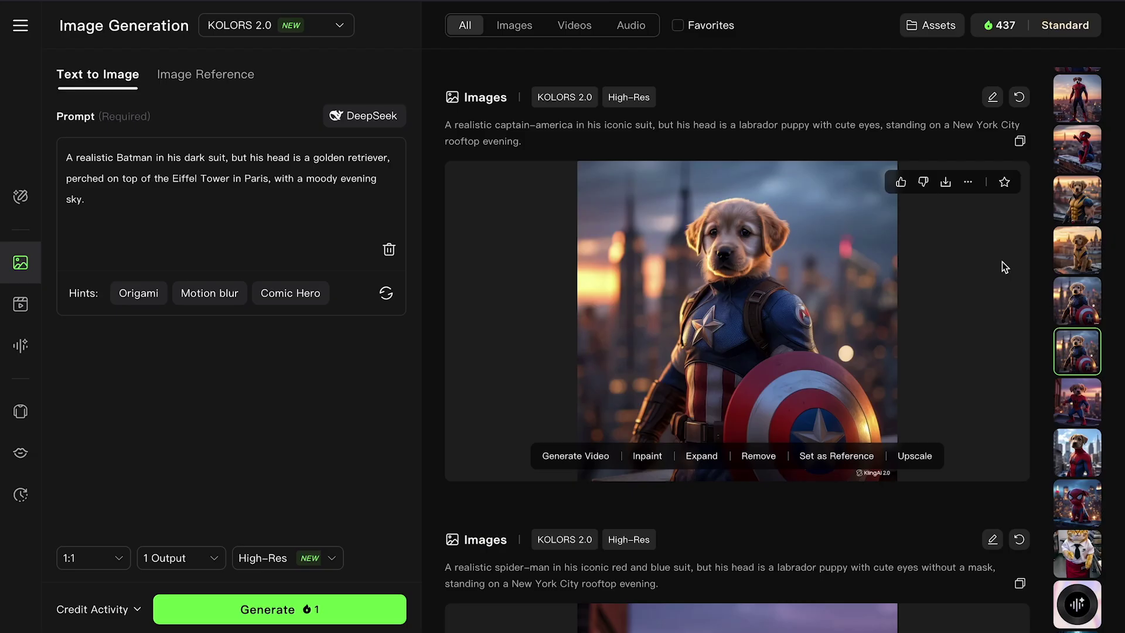
pyautogui.scroll(-4, 1002, 261)
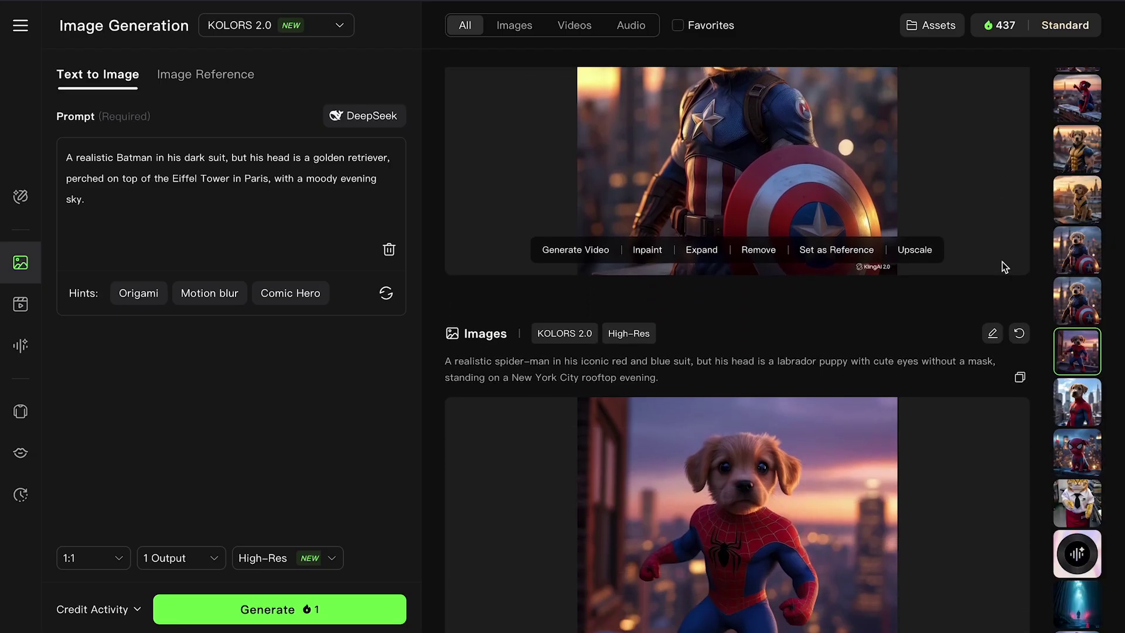
pyautogui.scroll(-5, 1001, 262)
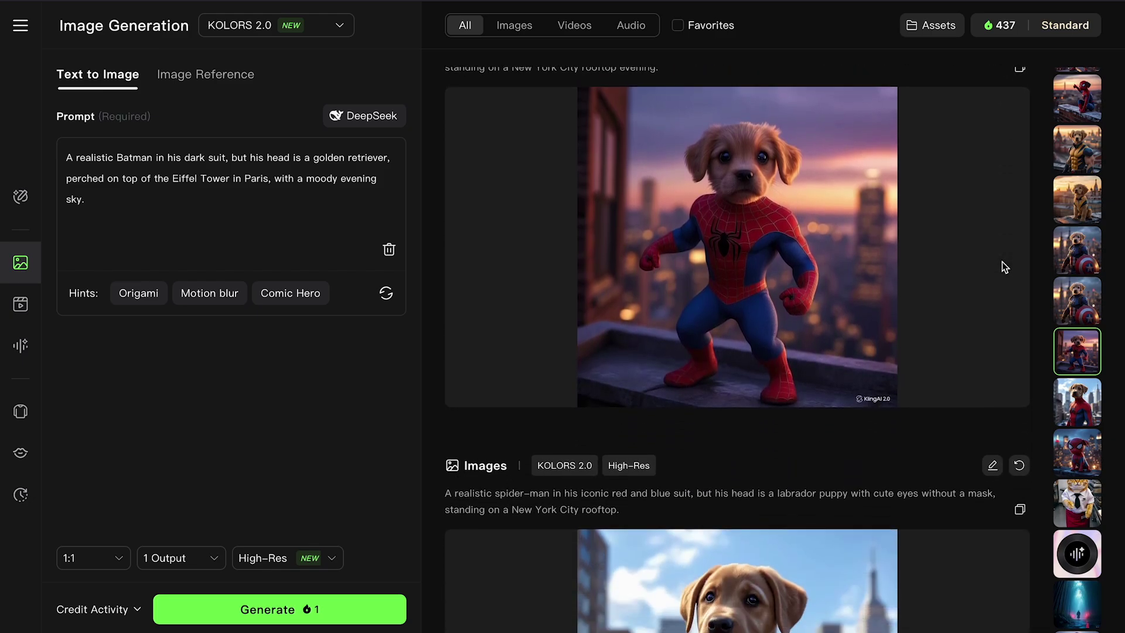
pyautogui.scroll(-5, 1001, 261)
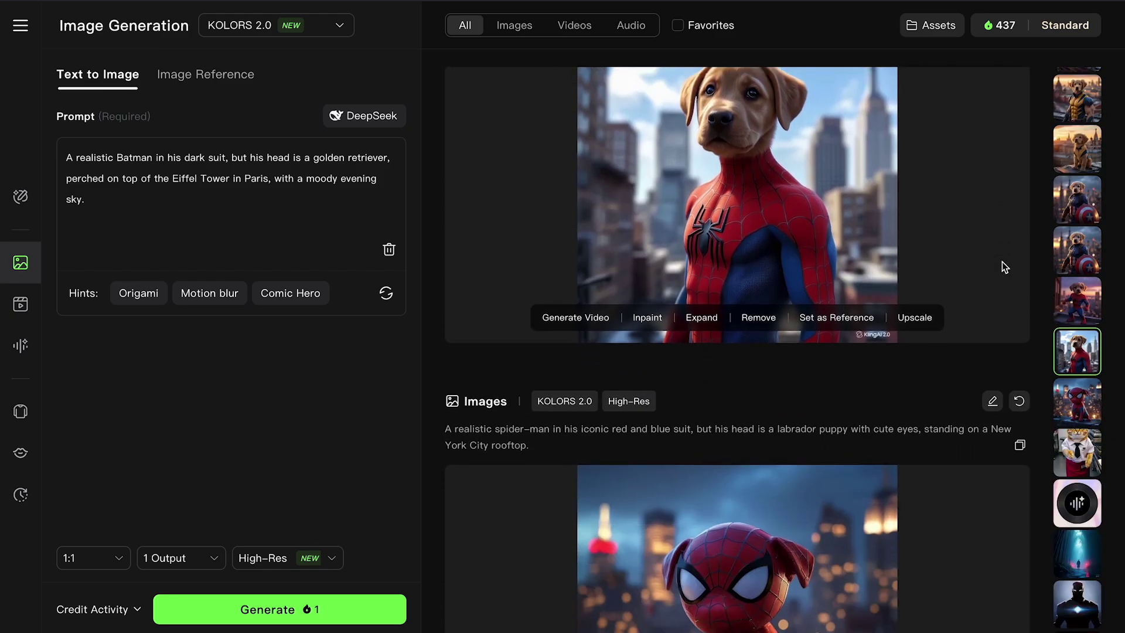
# - Replace the prompt with the Iron Man corgi Tokyo rooftop prompt and generate a 1:1 image
pyautogui.click(112, 169)
pyautogui.hotkey('ctrl', 'a')
pyautogui.press('Delete')
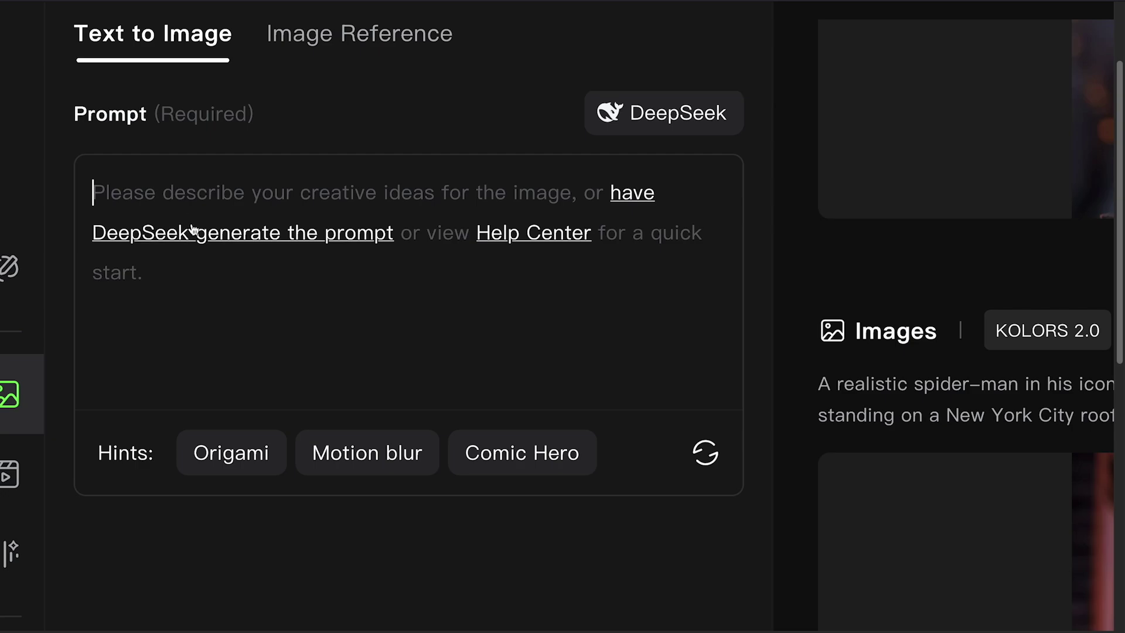
pyautogui.hotkey('ctrl', 'v')
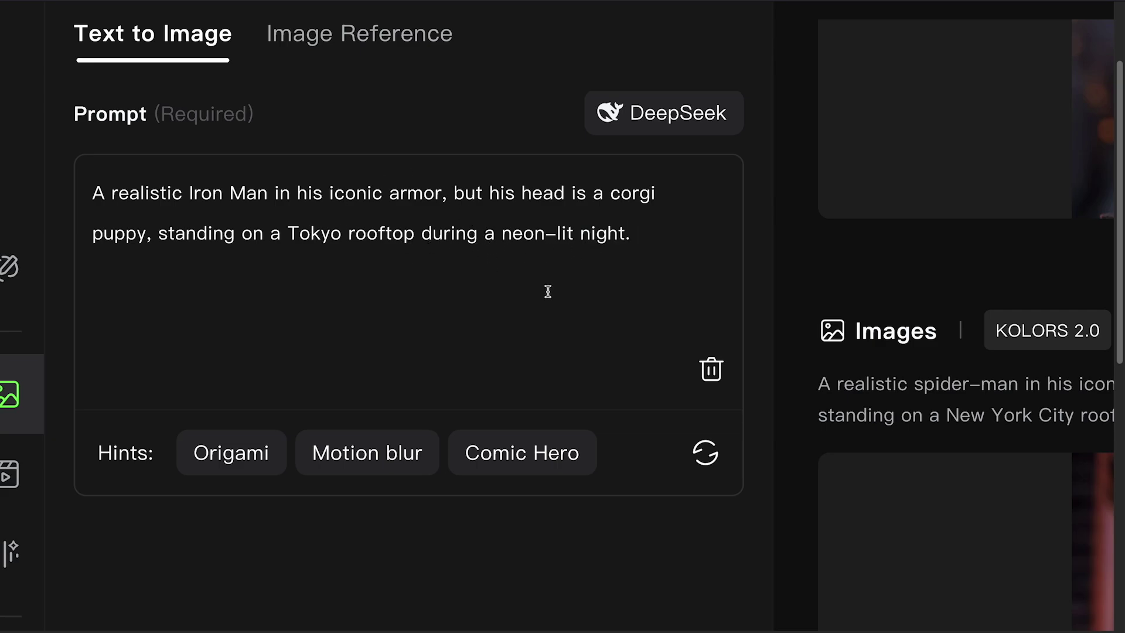
pyautogui.scroll(-1, 576, 296)
pyautogui.scroll(-5, 576, 296)
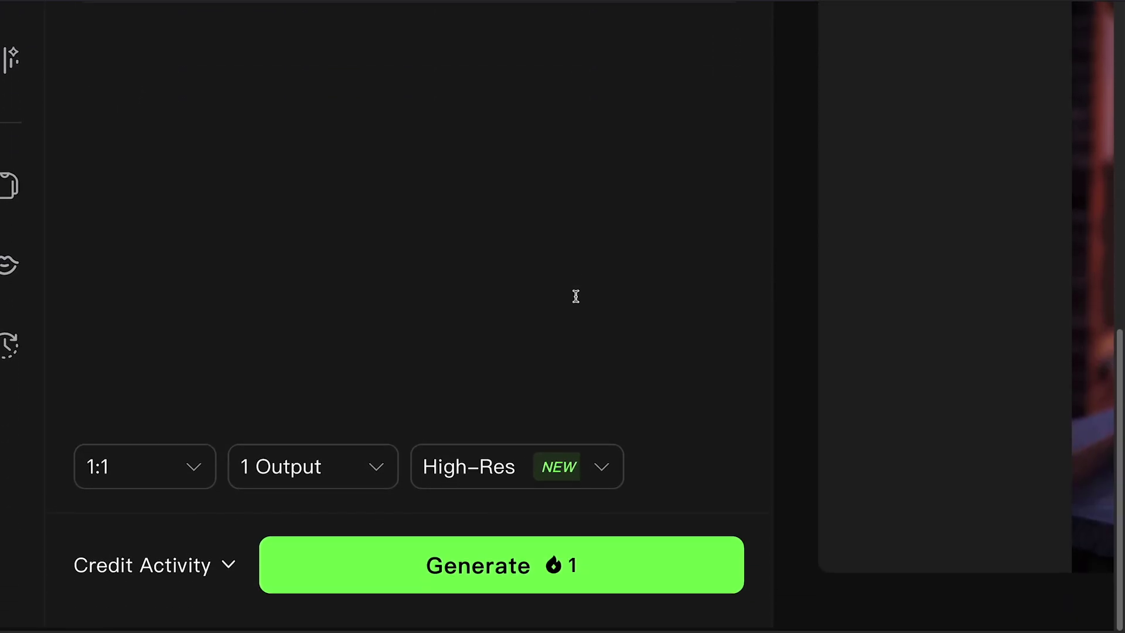
pyautogui.click(170, 469)
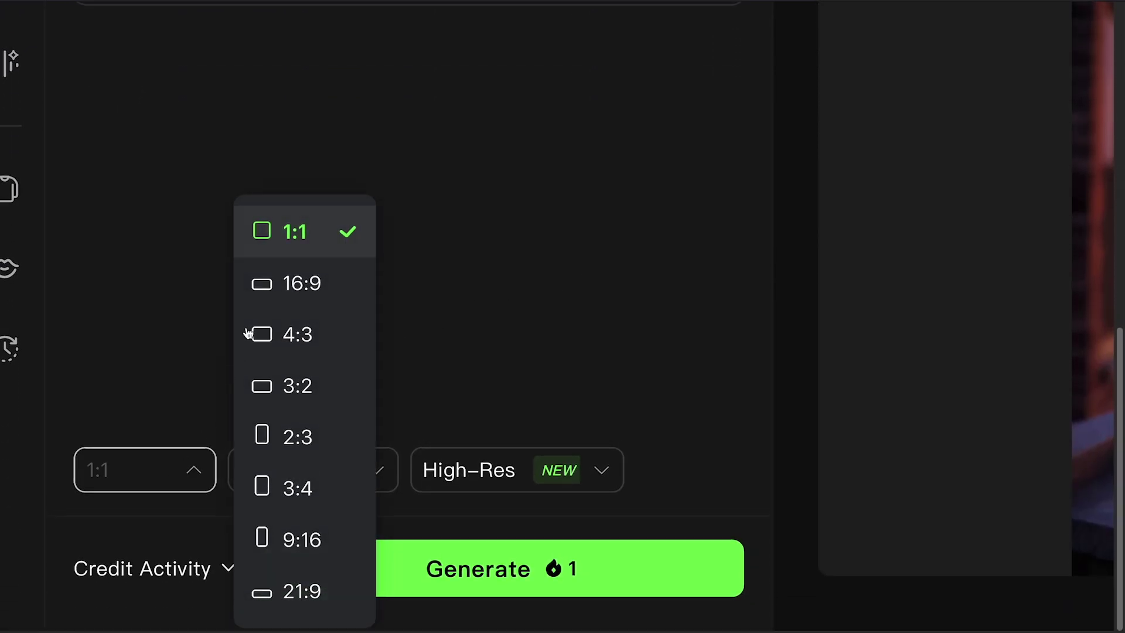
pyautogui.click(308, 247)
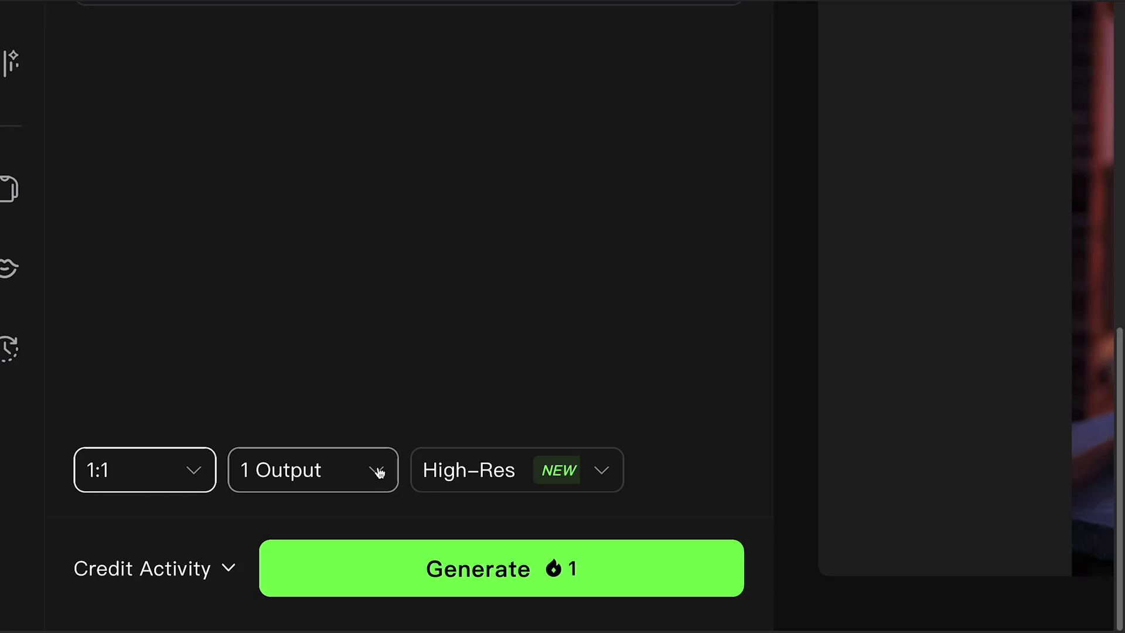
pyautogui.click(608, 587)
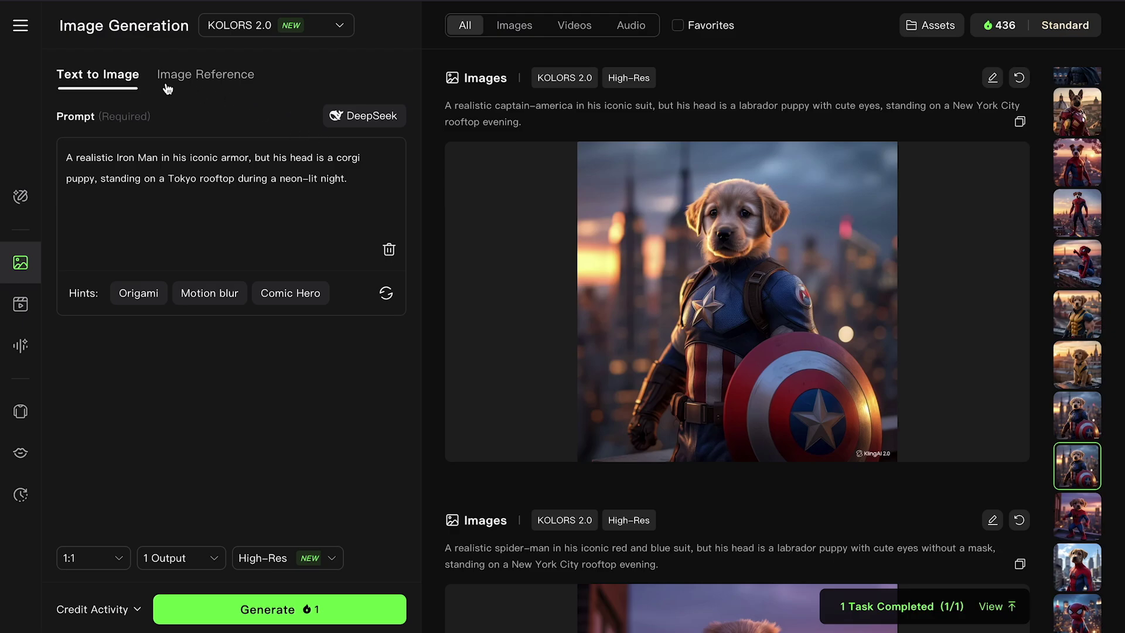
# - Start an Image to Video job using the Captain America labrador image as its start frame
pyautogui.moveTo(624, 293)
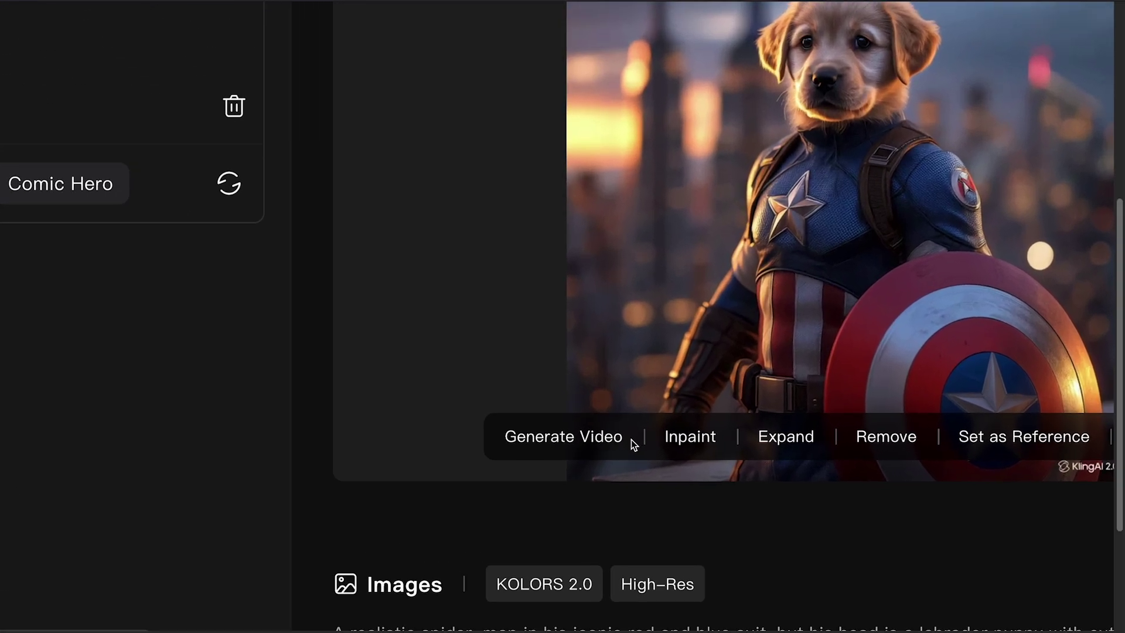
pyautogui.click(580, 437)
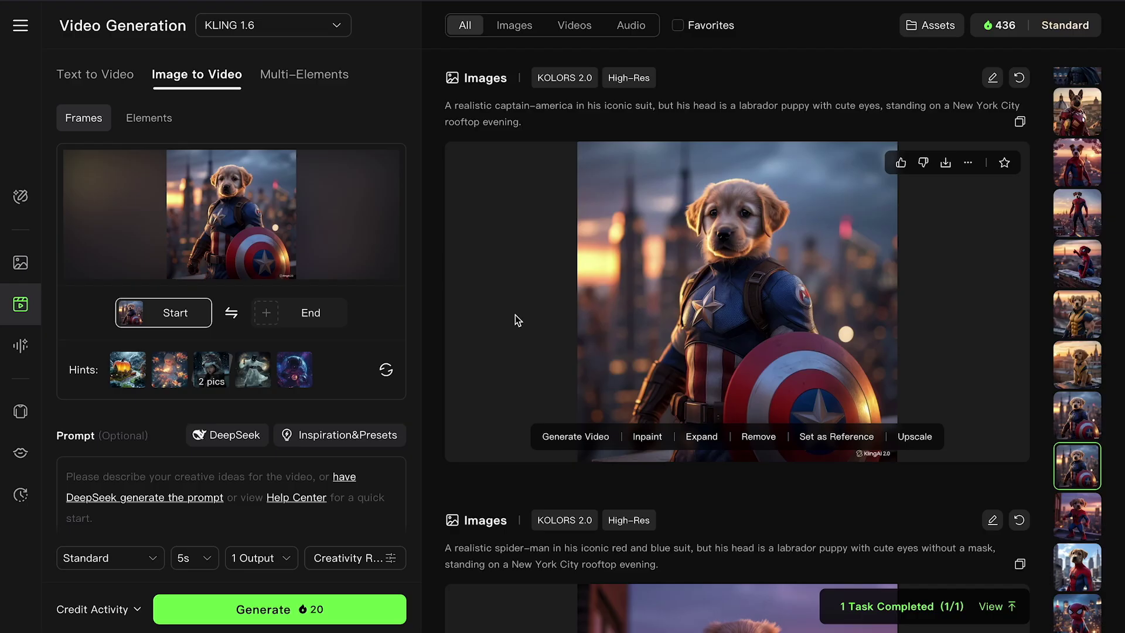
pyautogui.moveTo(166, 231)
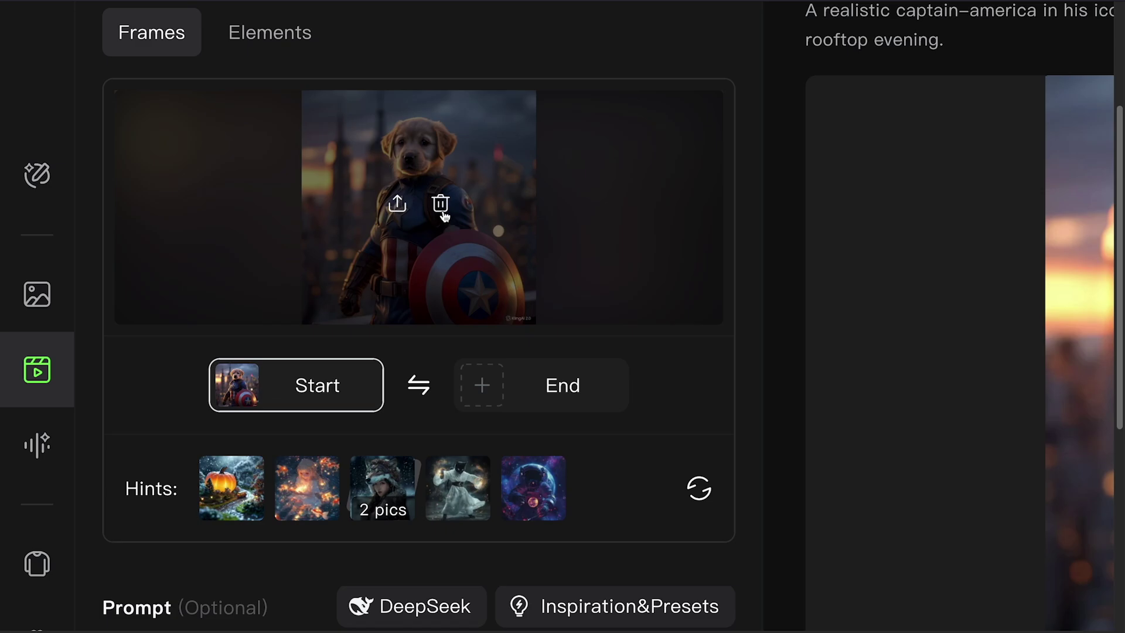
pyautogui.click(440, 205)
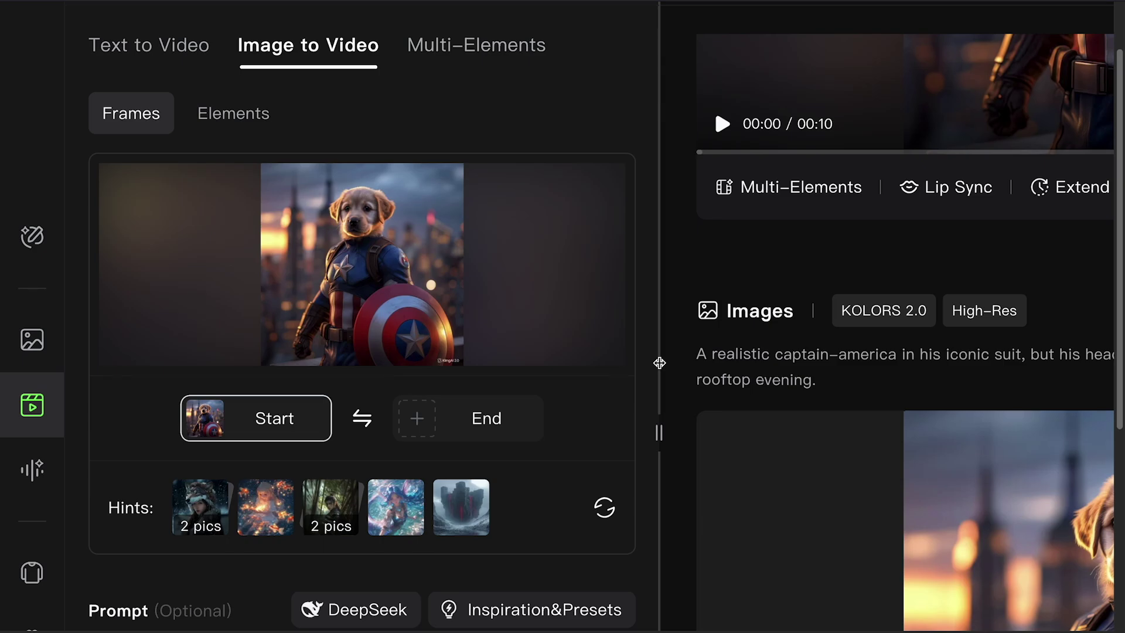
# - Paste the Fortnite dance zoom-out prompt, keeping Standard mode, 5s length and 1 output
pyautogui.scroll(-5, 659, 363)
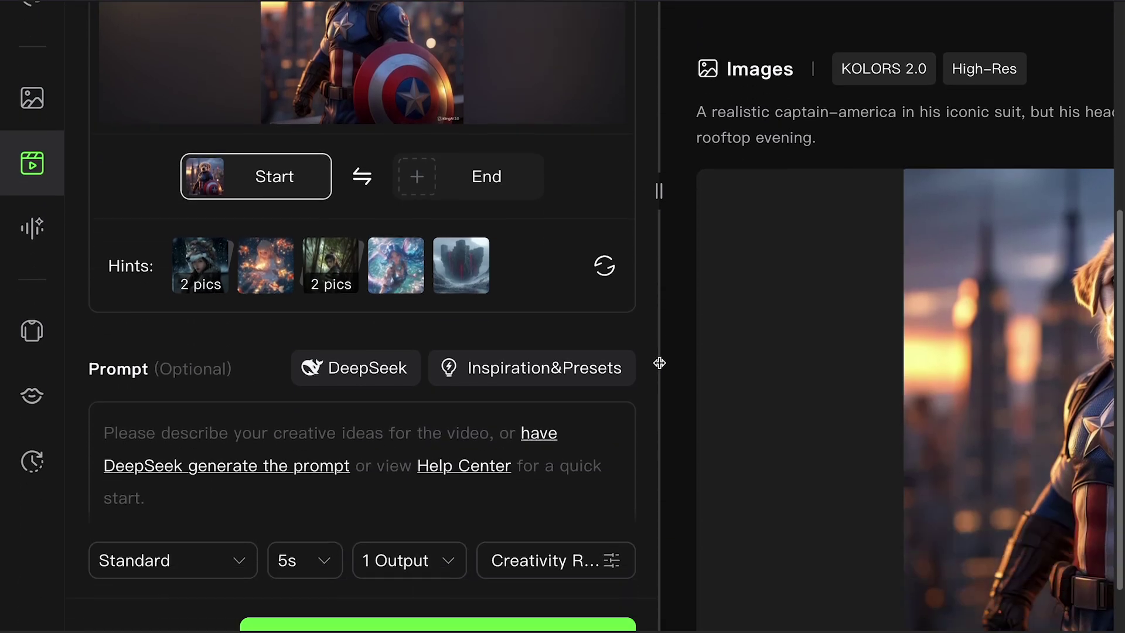
pyautogui.write('Character doing a Fortnite dance while the camera slowly zooms out.')
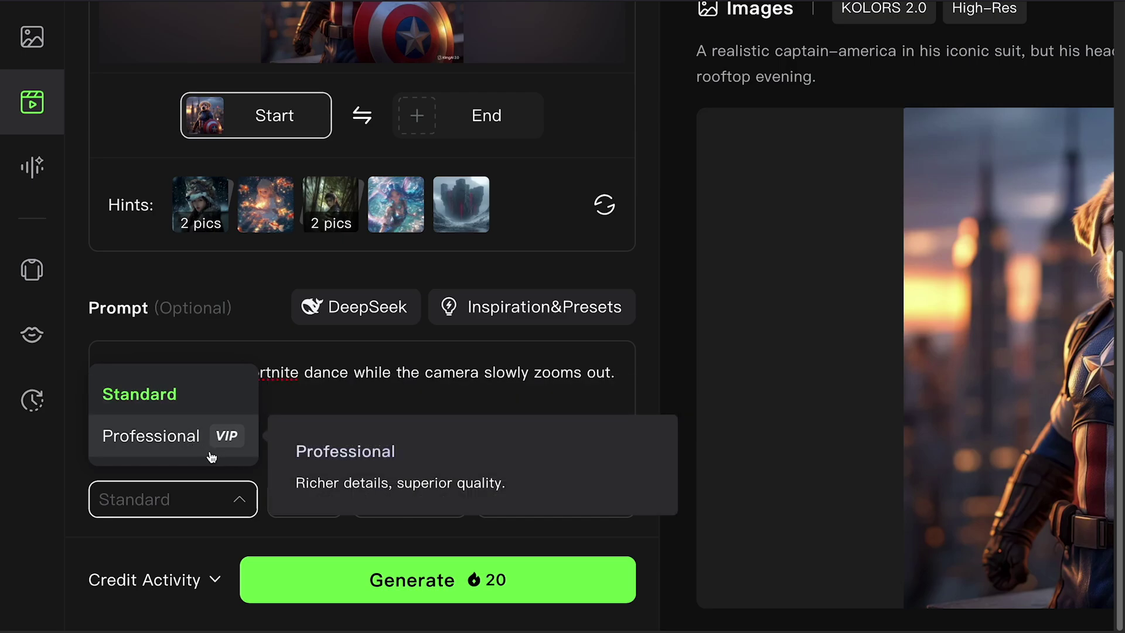
pyautogui.click(174, 543)
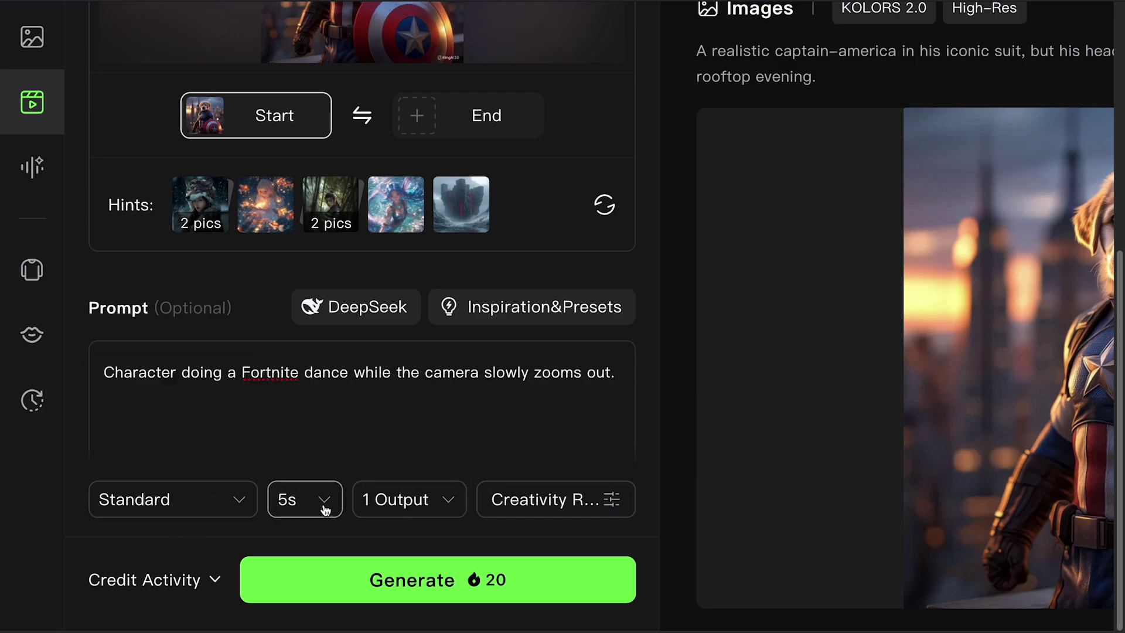
pyautogui.click(324, 508)
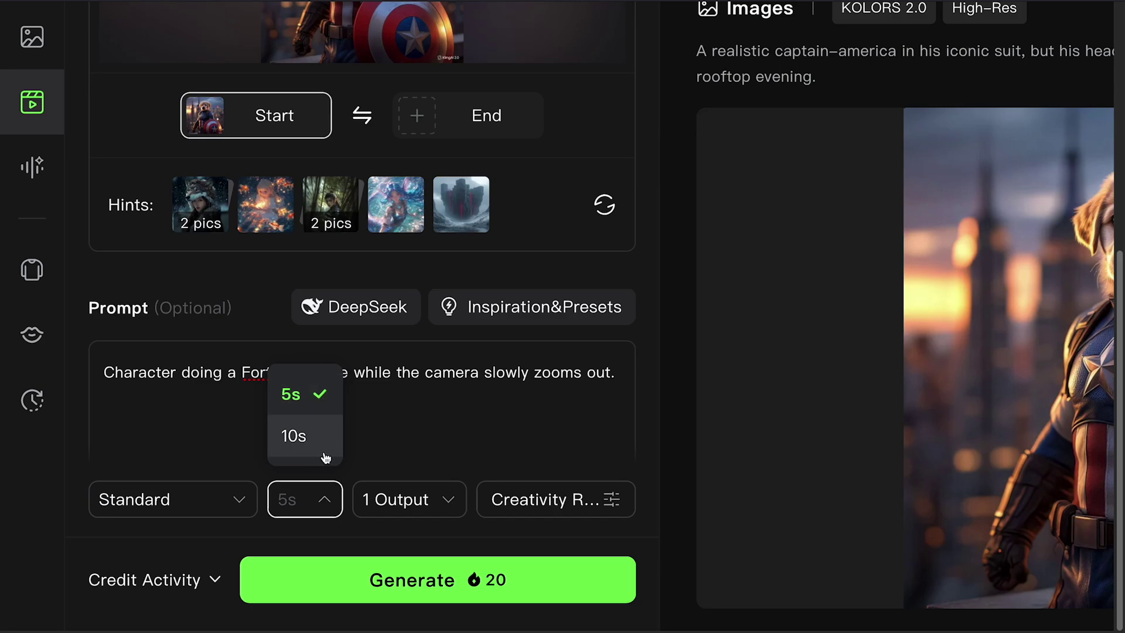
pyautogui.click(420, 475)
pyautogui.click(427, 501)
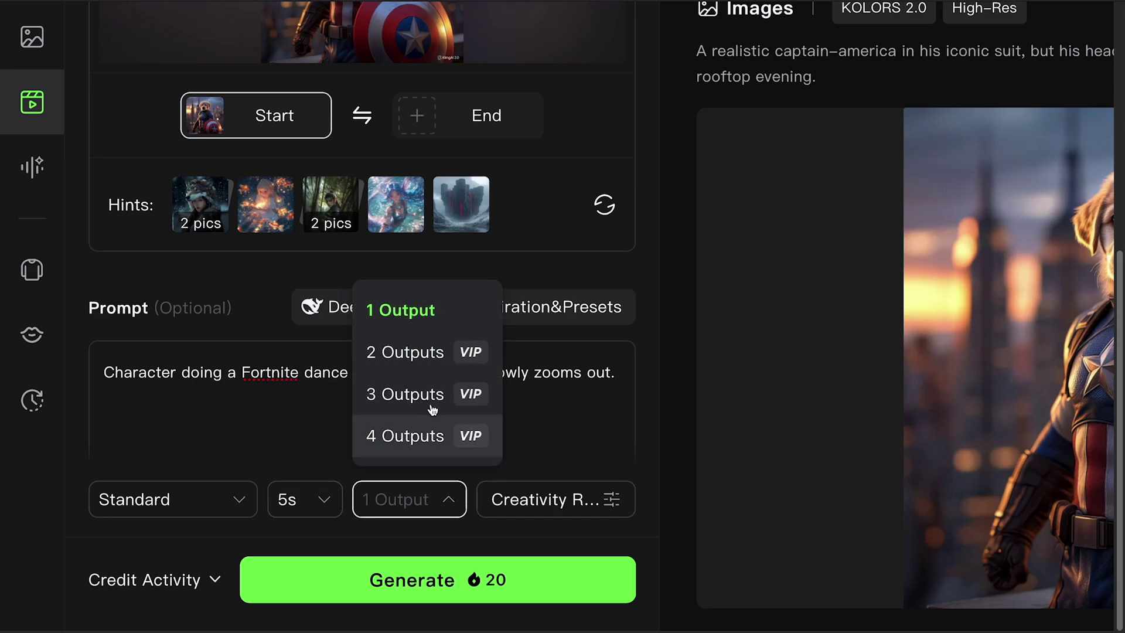
pyautogui.click(246, 415)
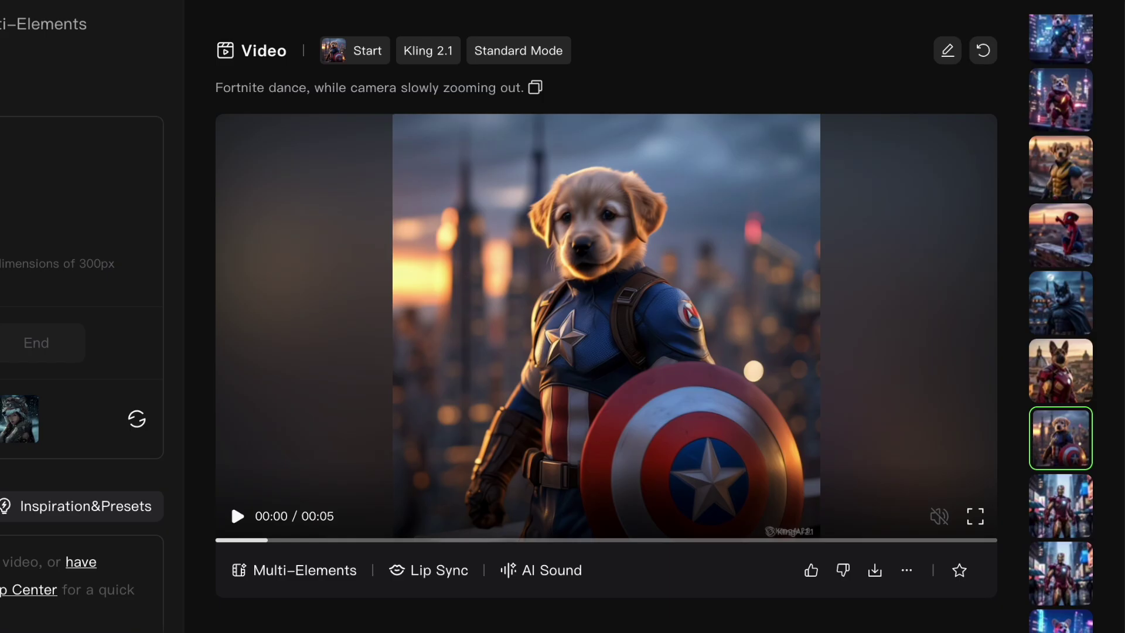
# - Play the Captain America puppy dance video briefly, then pause it
pyautogui.click(251, 498)
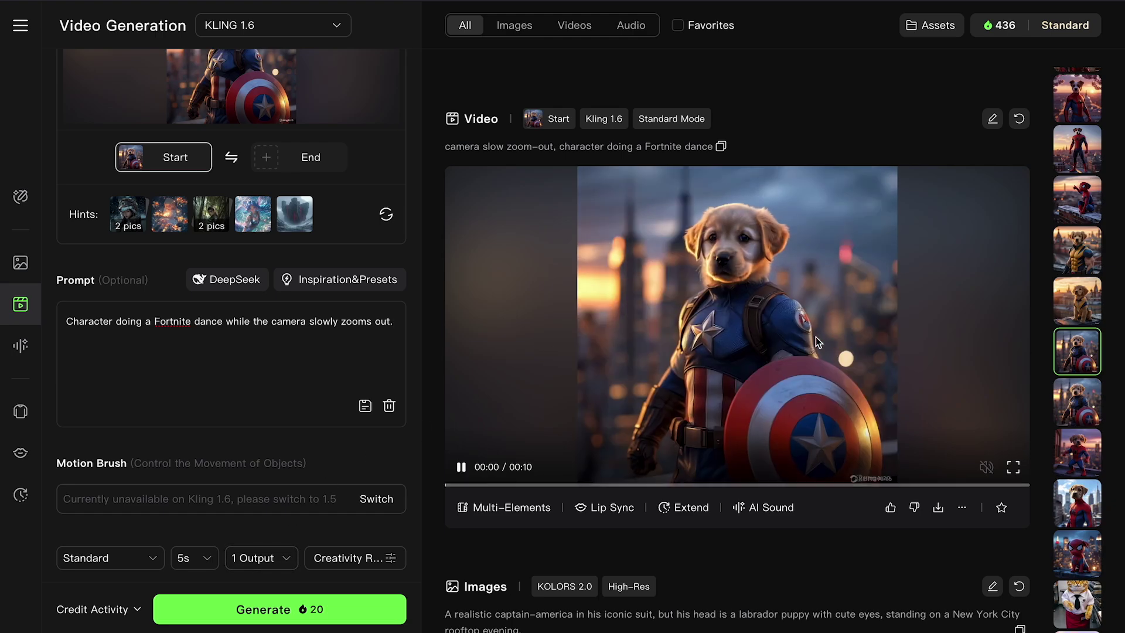
pyautogui.click(791, 346)
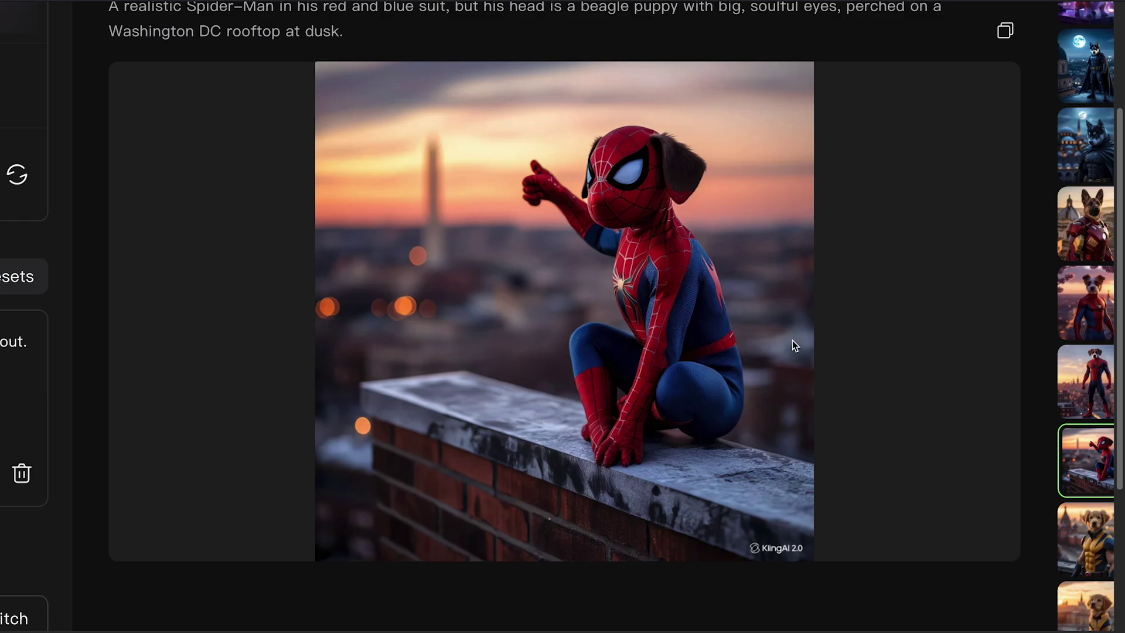
# - Generate a 5-second Standard dance video from the Spider-Man beagle image, reusing the prompt
pyautogui.moveTo(605, 264)
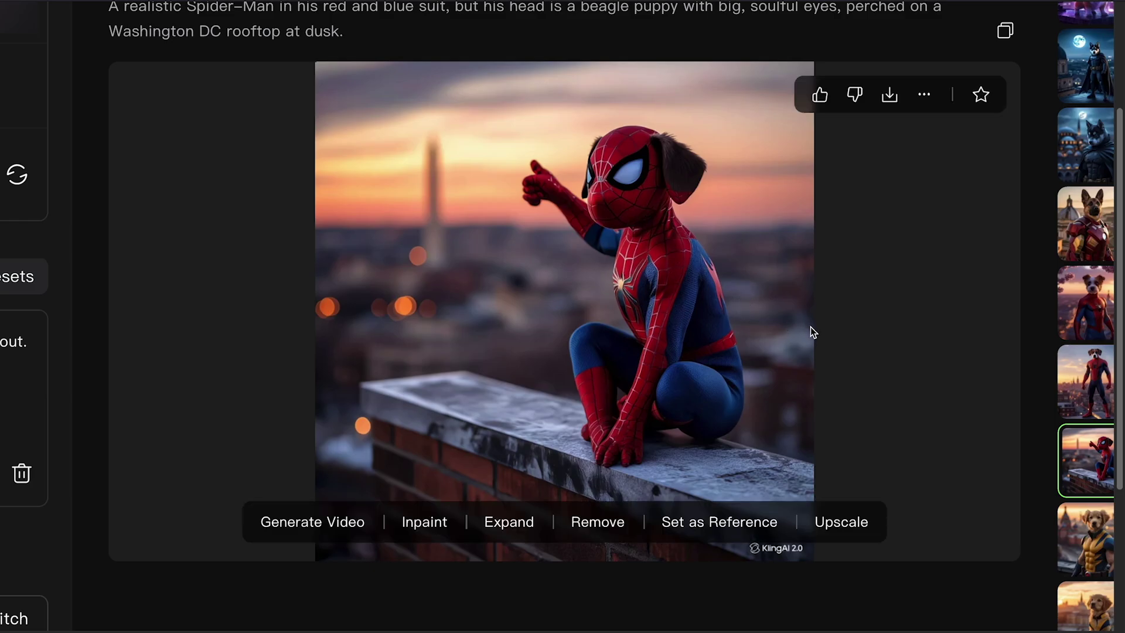
pyautogui.click(326, 522)
pyautogui.moveTo(66, 307); pyautogui.dragTo(649, 308)
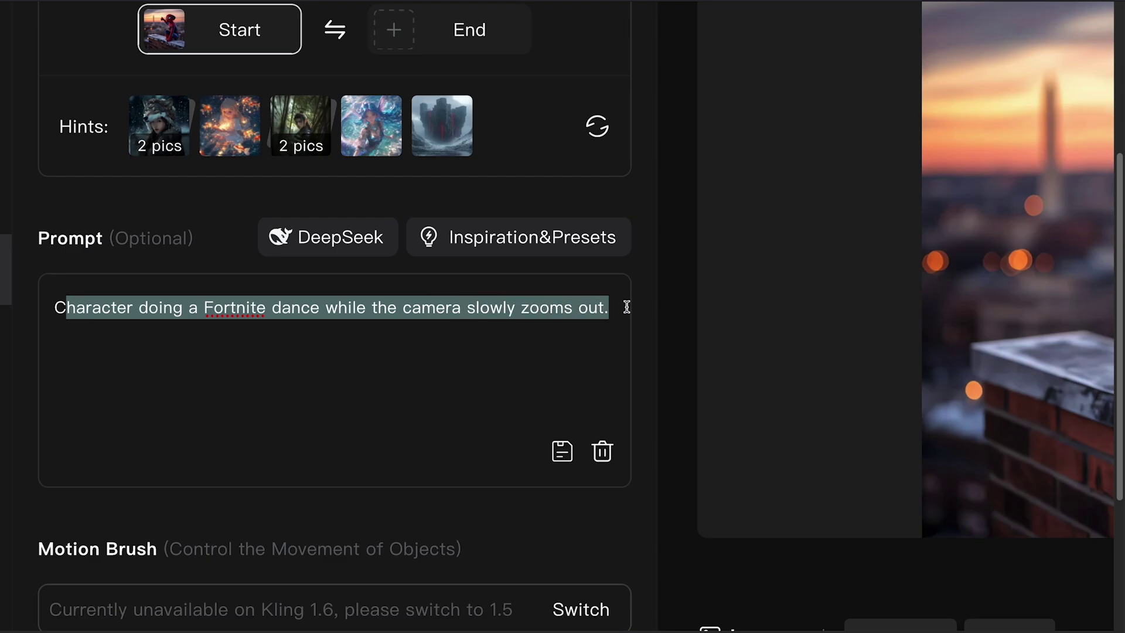
pyautogui.click(229, 595)
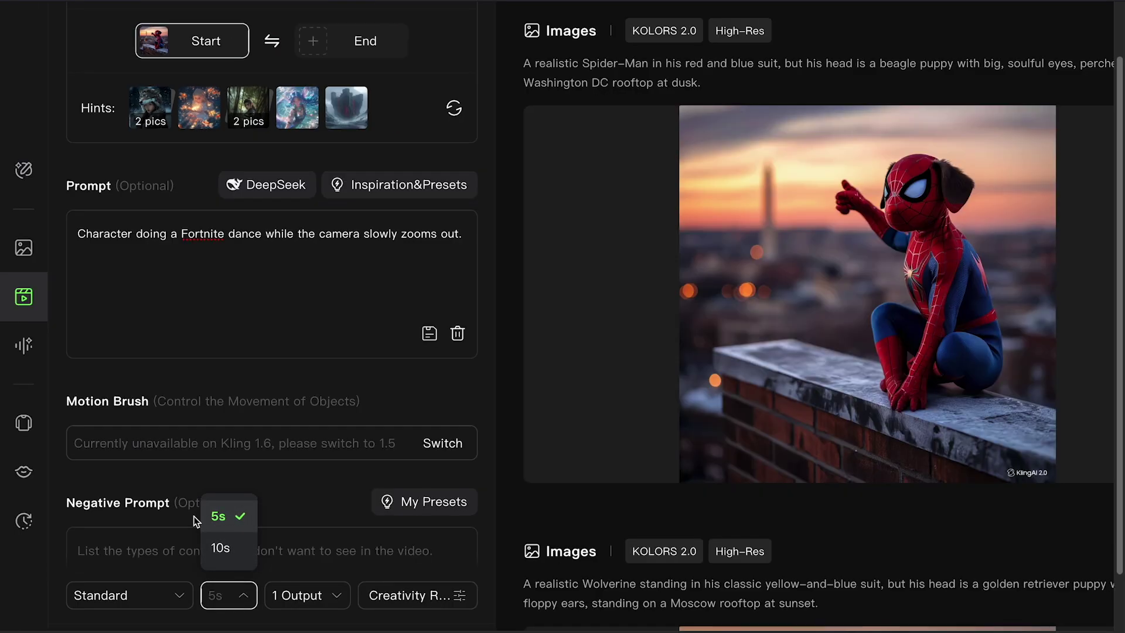
pyautogui.click(88, 595)
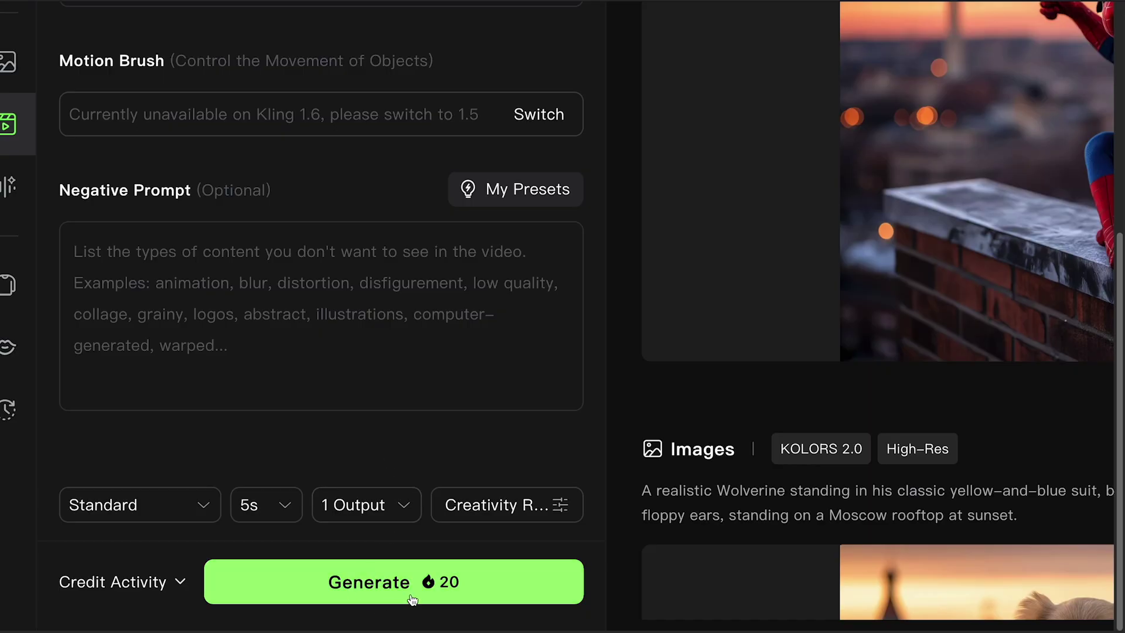
pyautogui.click(398, 596)
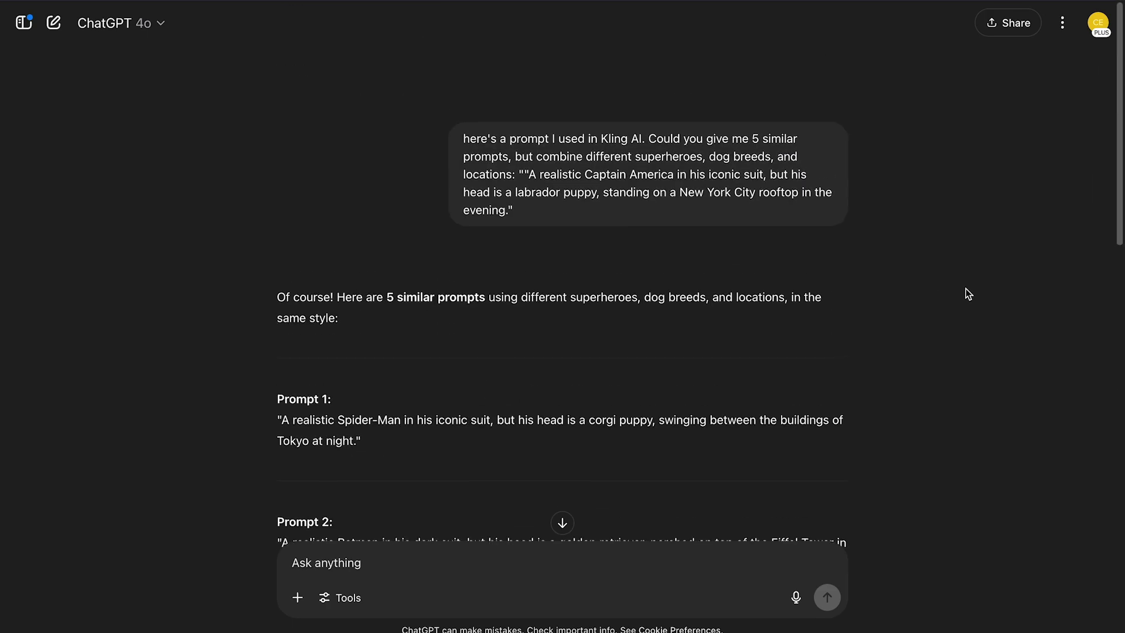
pyautogui.scroll(-3, 966, 288)
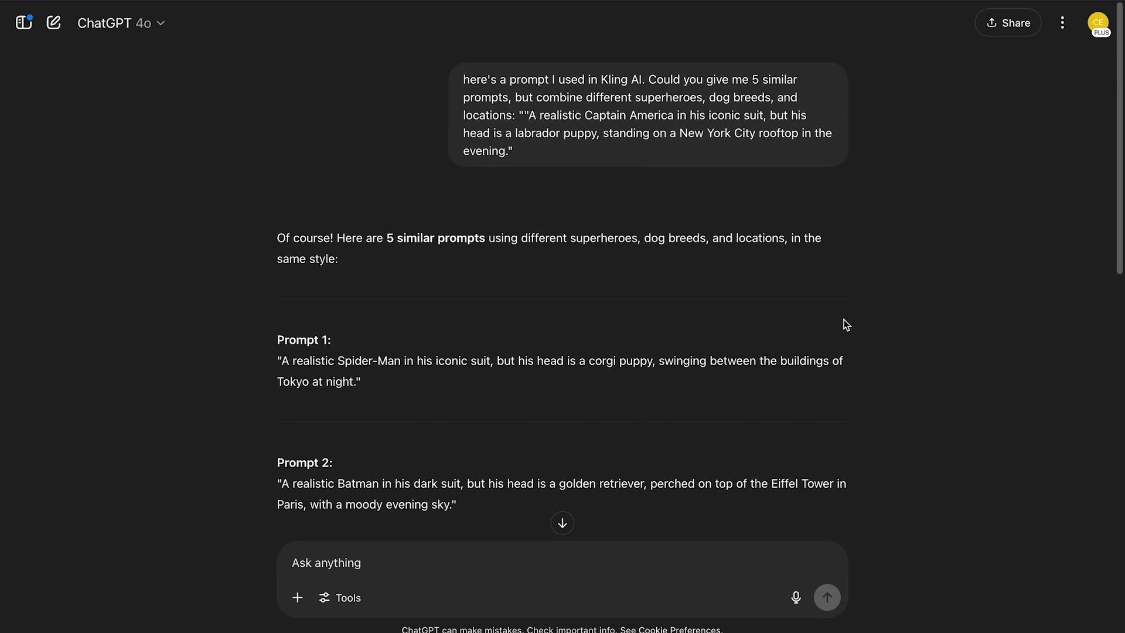
# - Scroll through ChatGPT's Prompts 3 to 5 of the superhero-and-dog suggestions
pyautogui.scroll(-5, 843, 320)
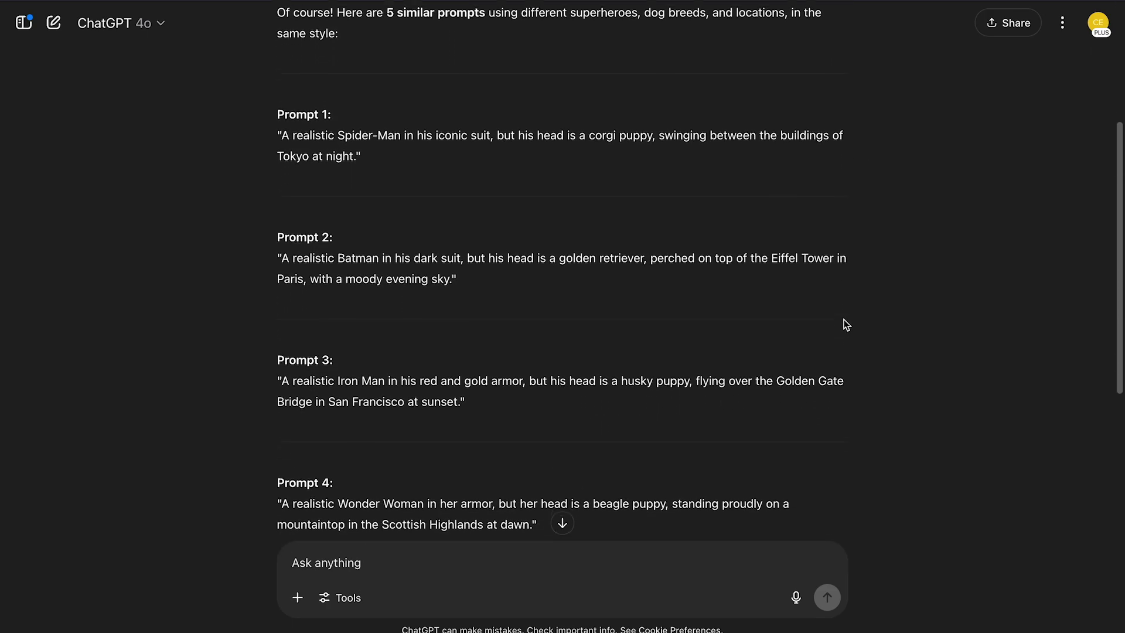
pyautogui.scroll(-2, 846, 324)
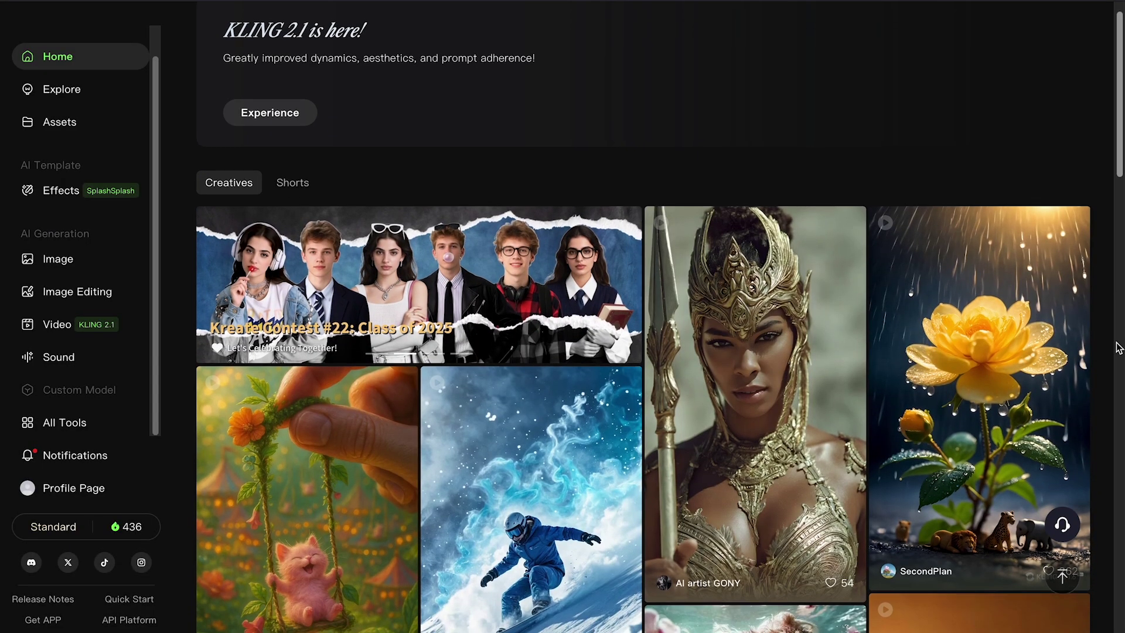
# - Scroll further down the Kling AI home page's Creatives gallery
pyautogui.scroll(-4, 1118, 347)
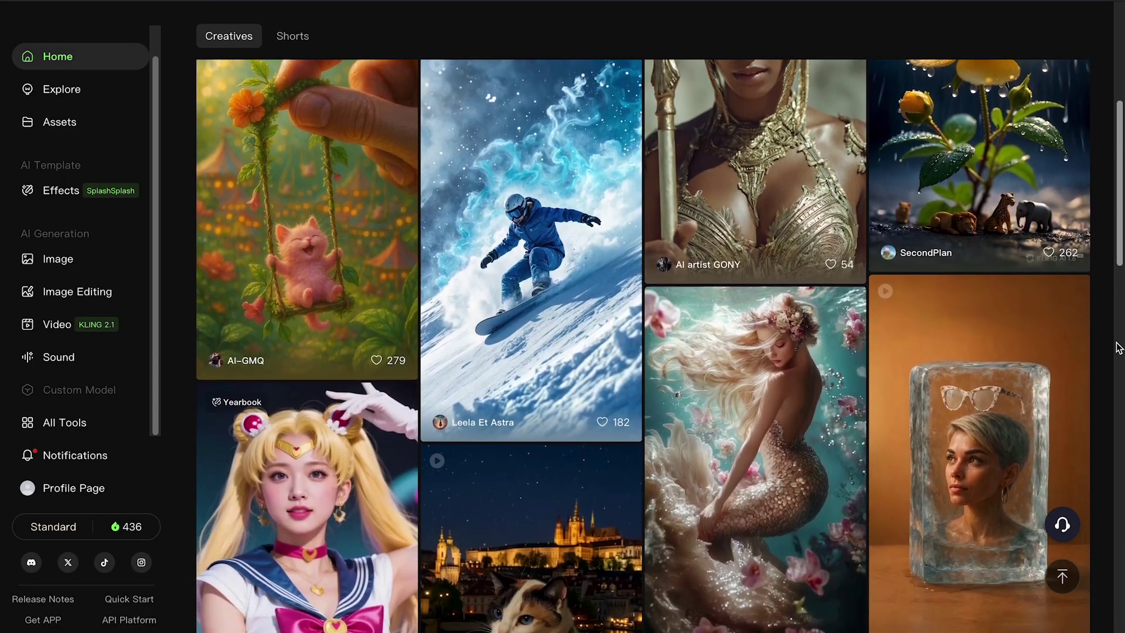
pyautogui.scroll(-2, 1118, 347)
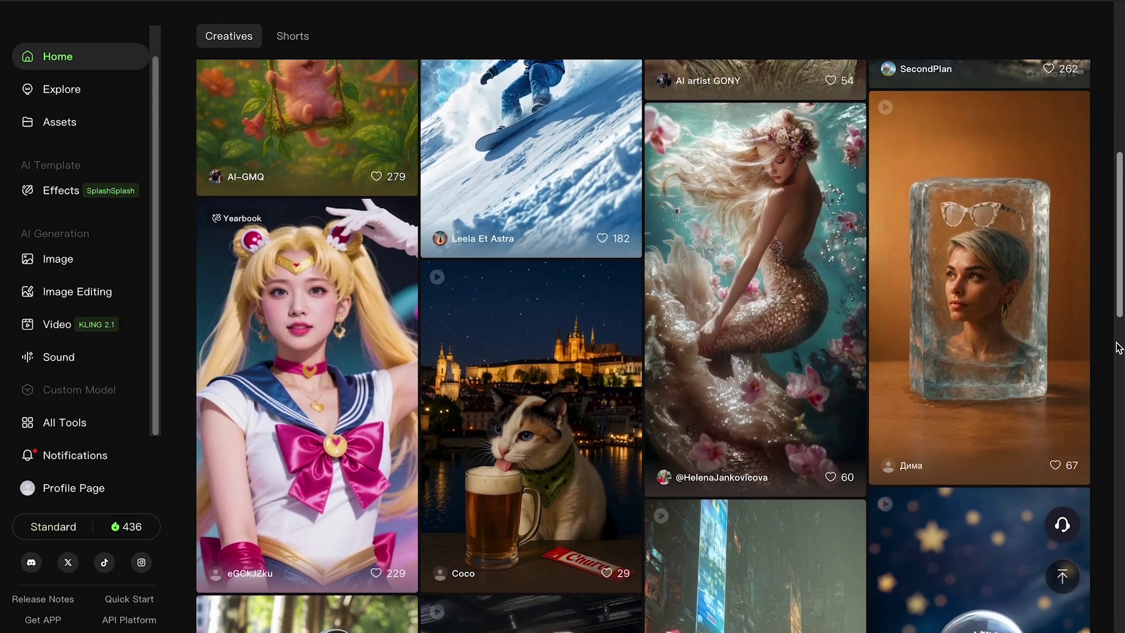